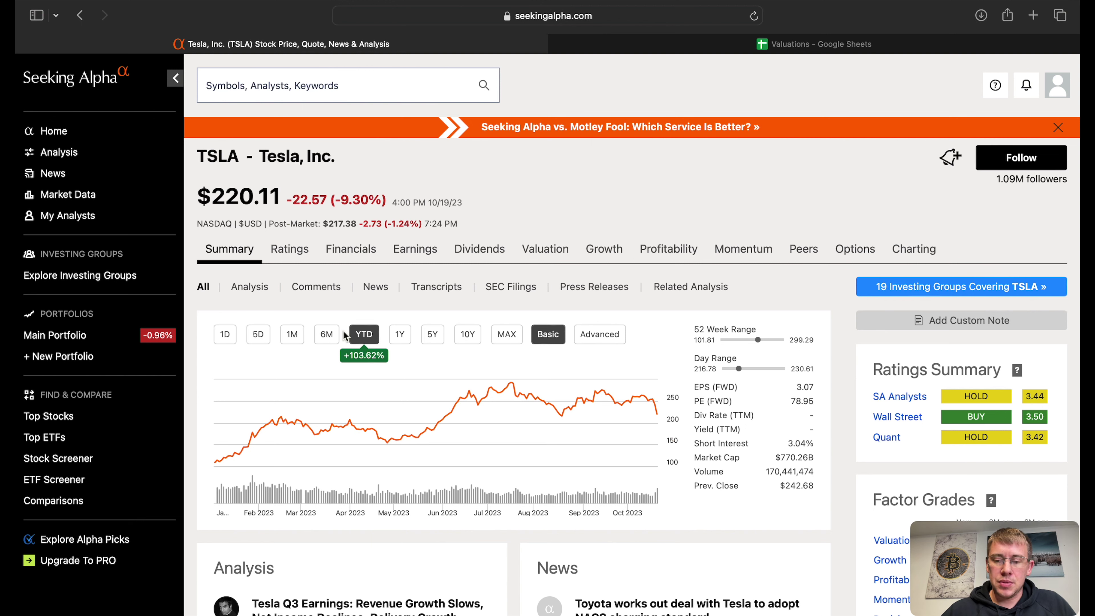
Set the TSLA price chart to 1Y, then bring up Tesla's 2014–TTM financials in Valuations.
{"action": "left_click", "coordinate": [401, 335]}
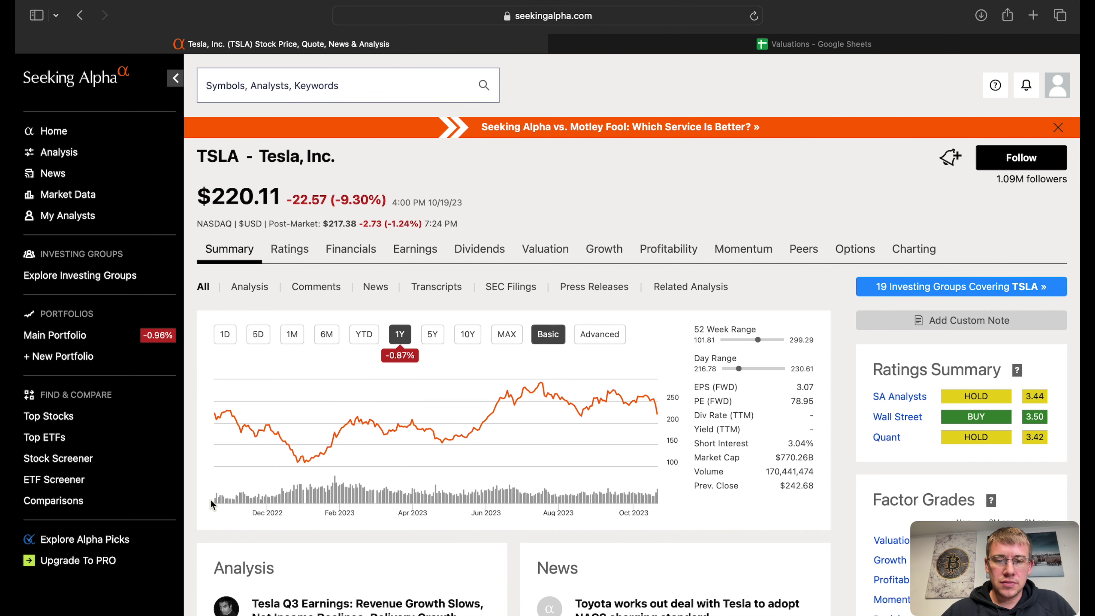
{"action": "key", "text": "ctrl+Tab"}
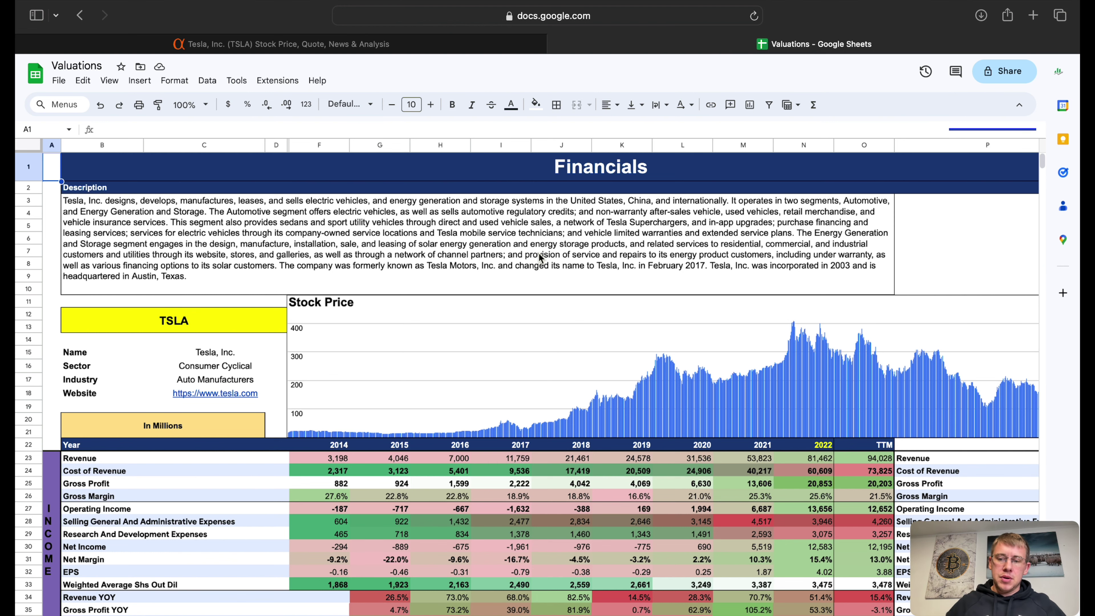
{"action": "left_click", "coordinate": [349, 45]}
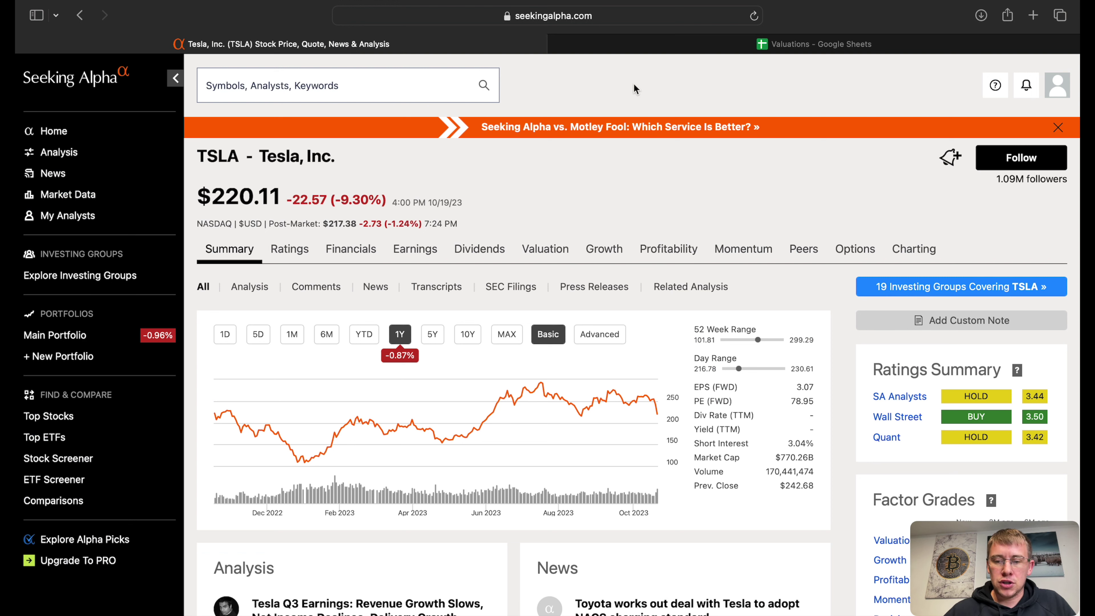
{"action": "key", "text": "ctrl+Tab"}
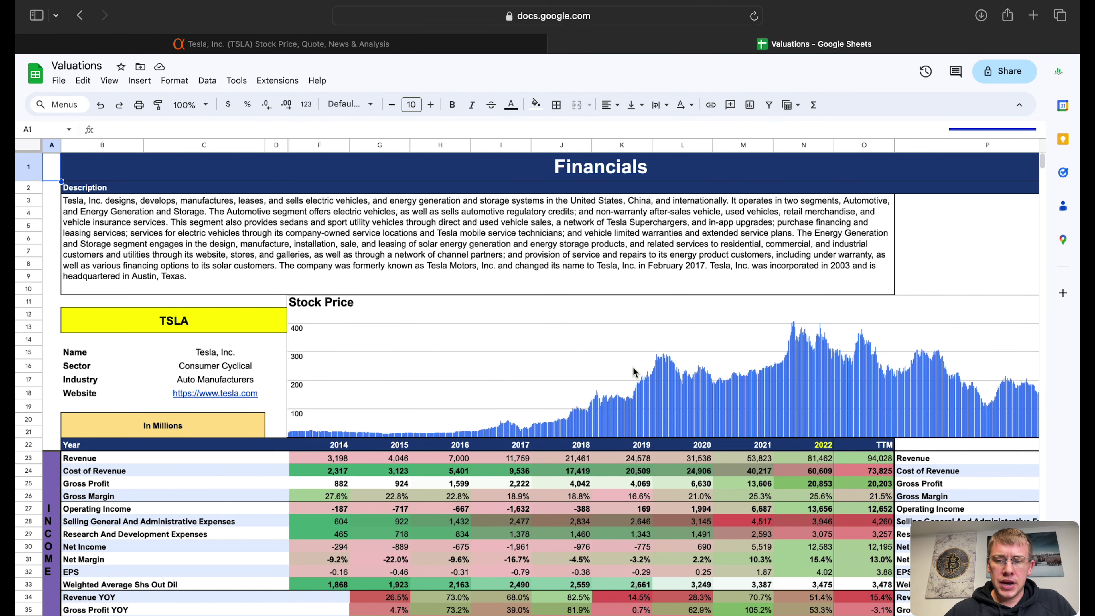
Check TTM revenue on the Top Line chart, then view gross margin 21.5% and net margin 13.0%.
{"action": "scroll", "coordinate": [632, 367], "scroll_direction": "right", "scroll_amount": 10}
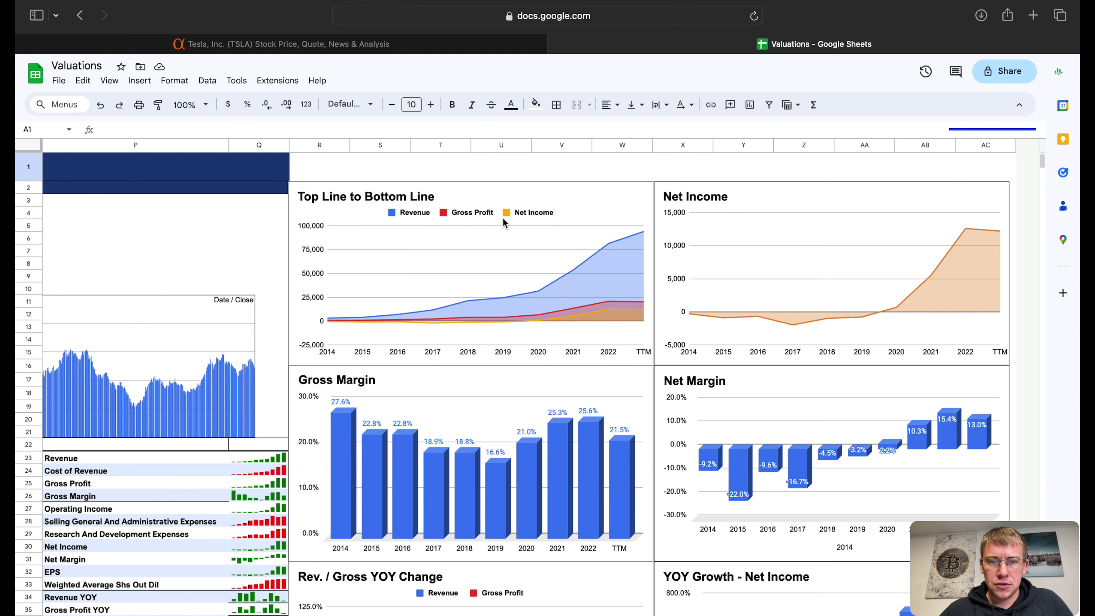
{"action": "left_click", "coordinate": [644, 237]}
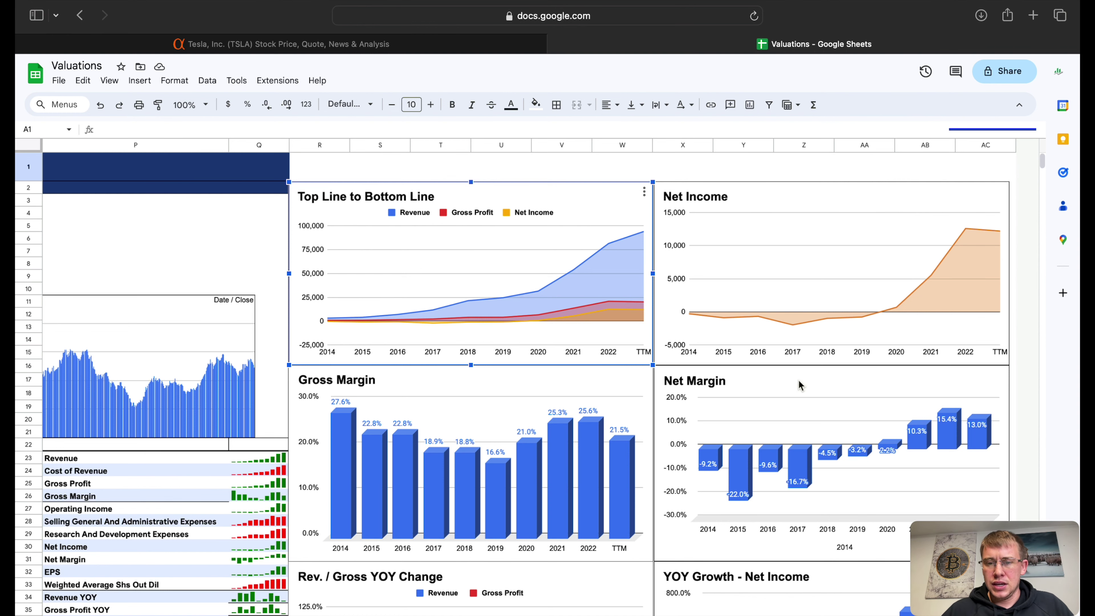
{"action": "scroll", "coordinate": [797, 380], "scroll_direction": "down", "scroll_amount": 3}
{"action": "scroll", "coordinate": [798, 380], "scroll_direction": "down", "scroll_amount": 2}
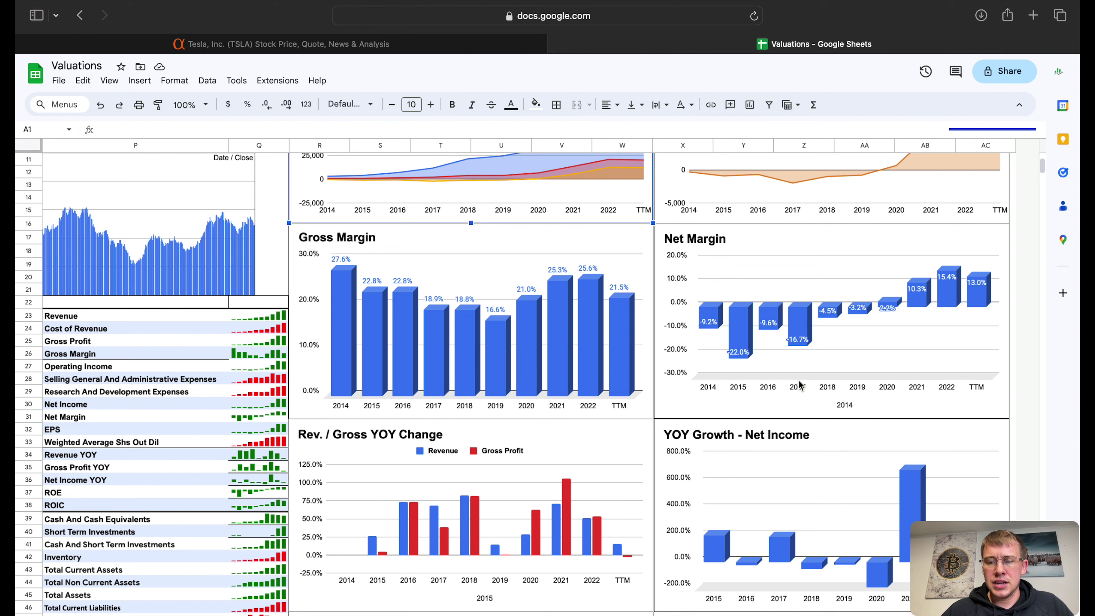
{"action": "scroll", "coordinate": [798, 384], "scroll_direction": "down", "scroll_amount": 2}
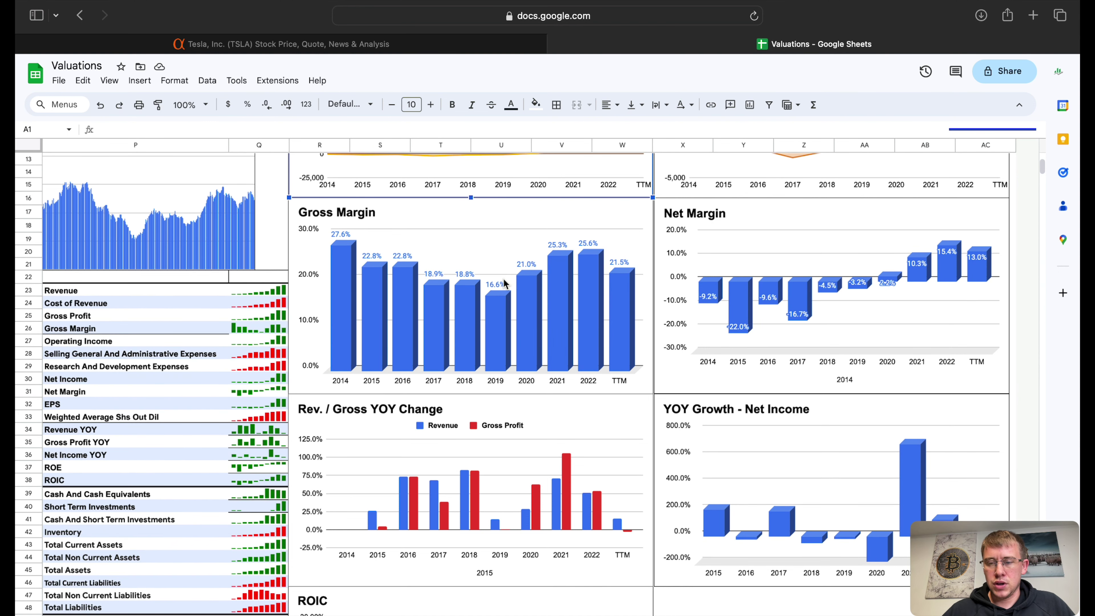
Read TTM cash of 23,075 against 27,592 short-term debt and 38,409 total liabilities.
{"action": "scroll", "coordinate": [545, 302], "scroll_direction": "down", "scroll_amount": 3}
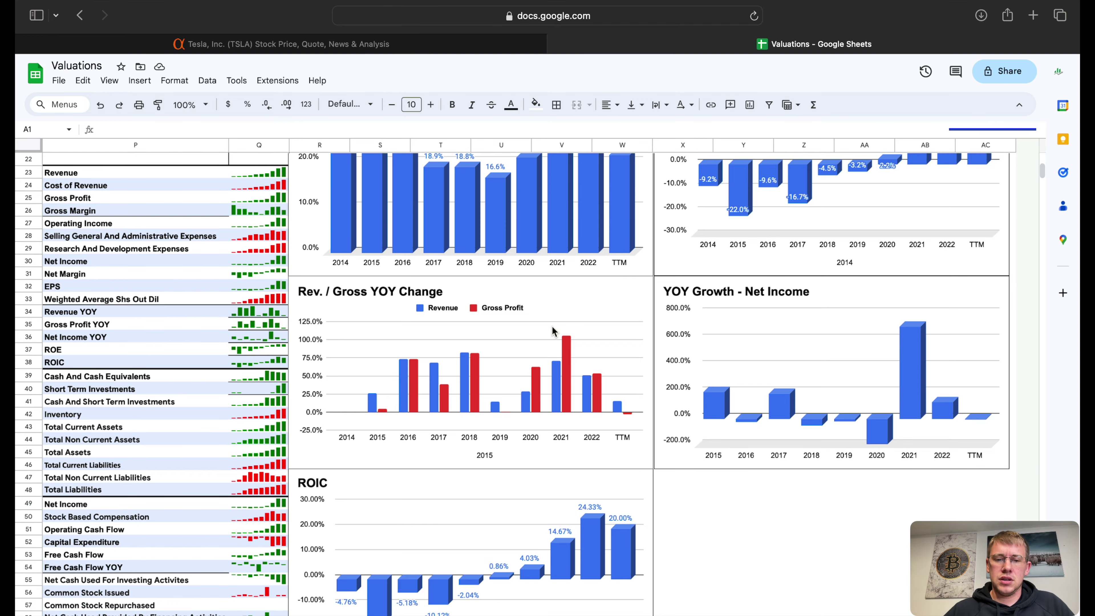
{"action": "scroll", "coordinate": [551, 326], "scroll_direction": "up", "scroll_amount": 3}
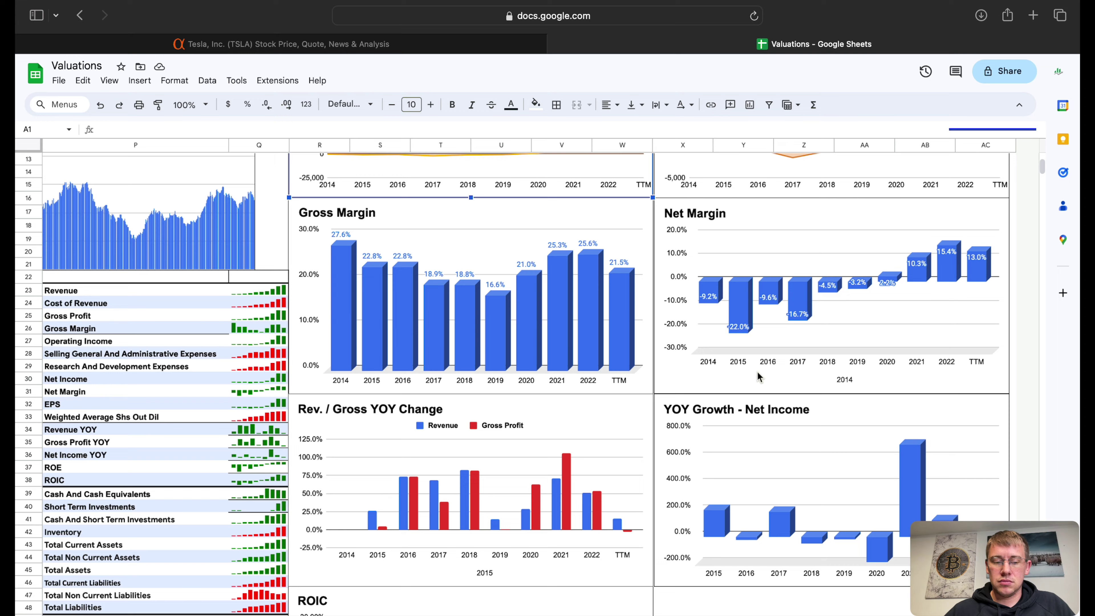
{"action": "scroll", "coordinate": [756, 304], "scroll_direction": "down", "scroll_amount": 5}
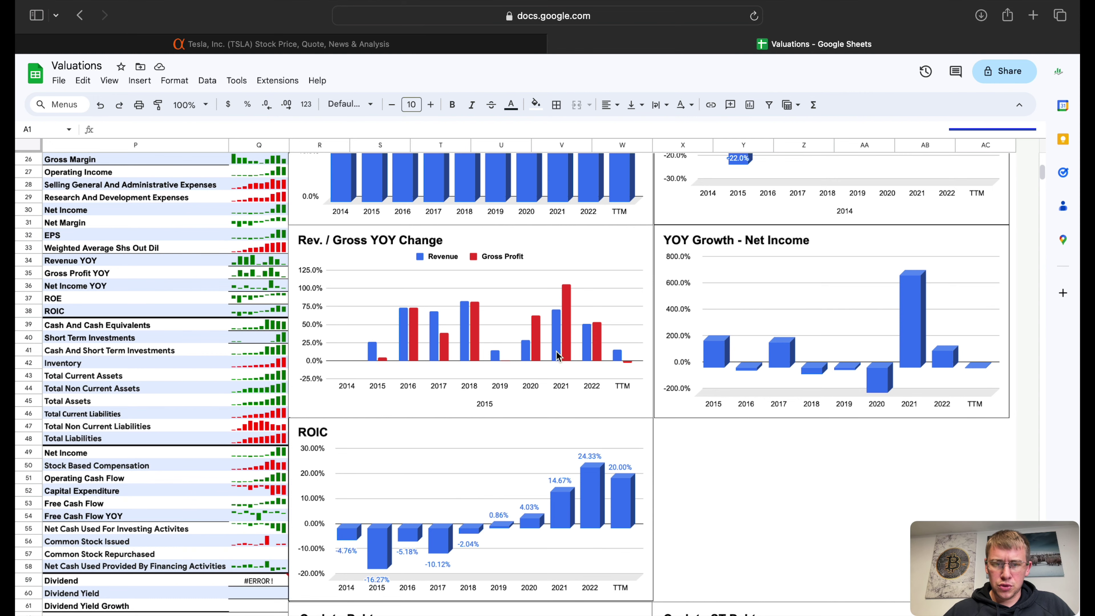
{"action": "scroll", "coordinate": [459, 432], "scroll_direction": "down", "scroll_amount": 5}
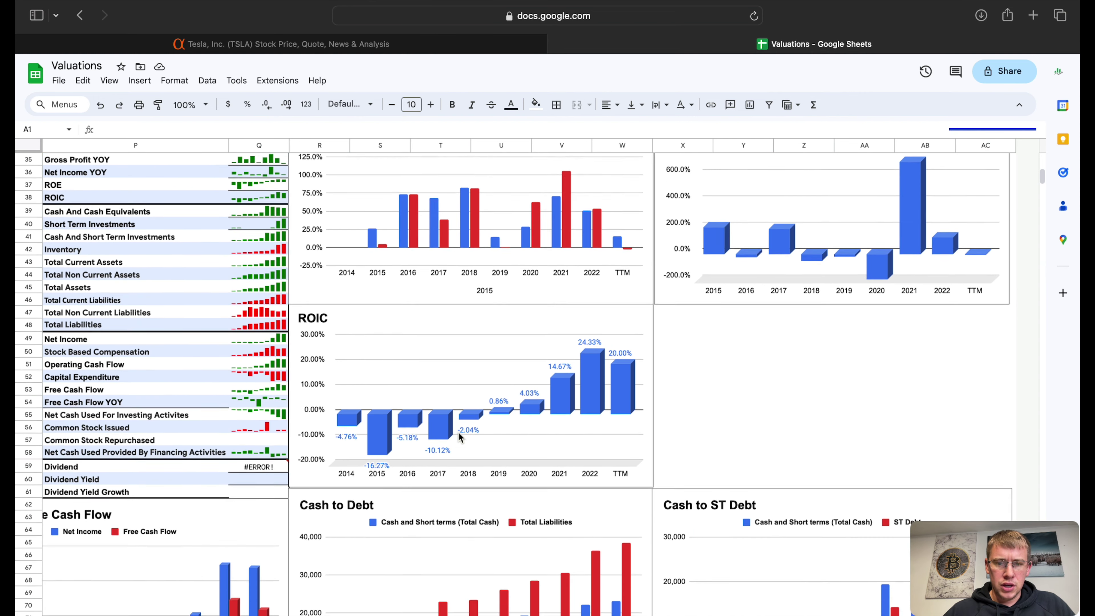
{"action": "scroll", "coordinate": [458, 432], "scroll_direction": "left", "scroll_amount": 1}
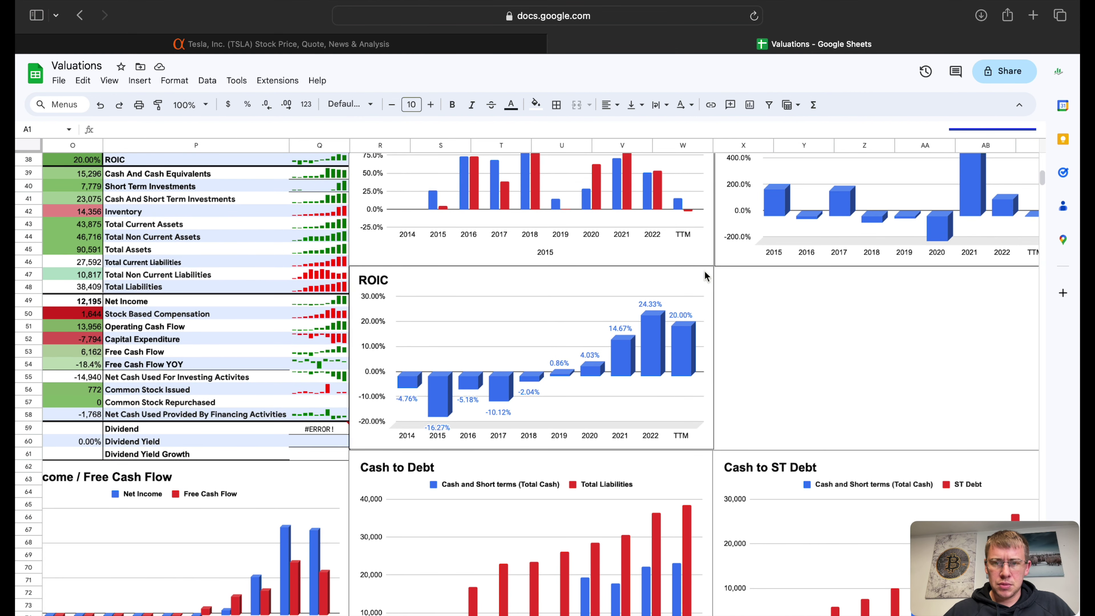
{"action": "scroll", "coordinate": [557, 345], "scroll_direction": "down", "scroll_amount": 4}
{"action": "scroll", "coordinate": [557, 345], "scroll_direction": "right", "scroll_amount": 1}
{"action": "scroll", "coordinate": [557, 345], "scroll_direction": "down", "scroll_amount": 3}
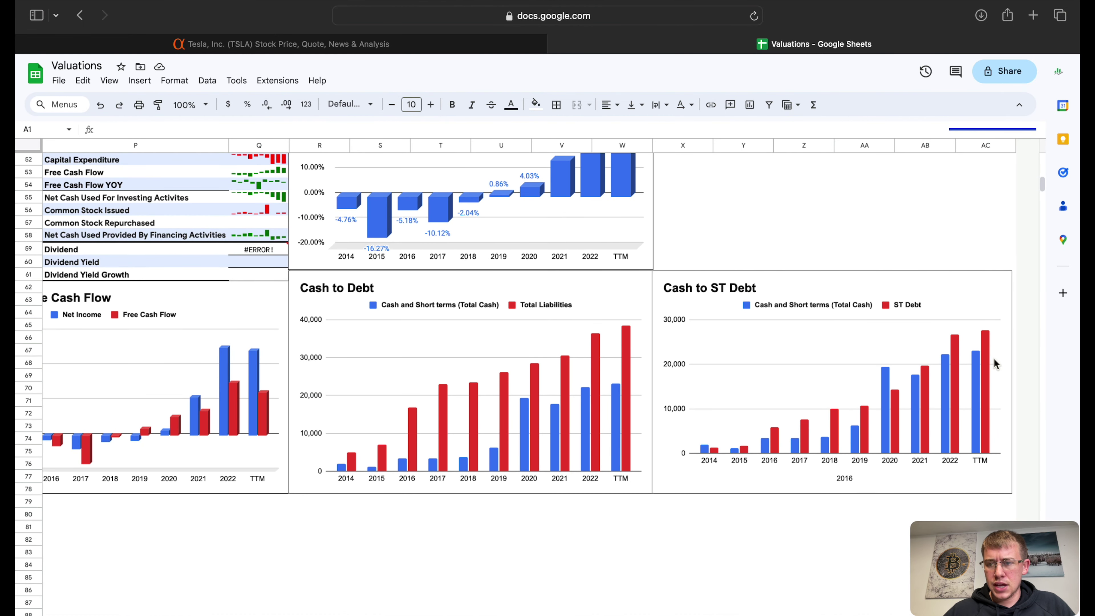
{"action": "left_click", "coordinate": [993, 360]}
{"action": "mouse_move", "coordinate": [986, 363]}
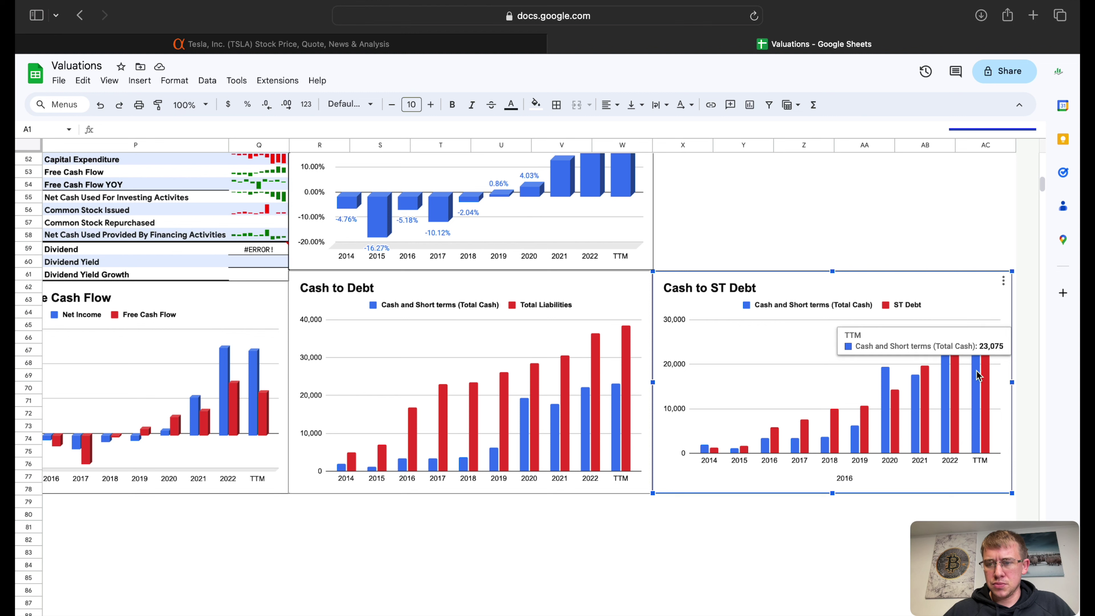
{"action": "left_click", "coordinate": [628, 374]}
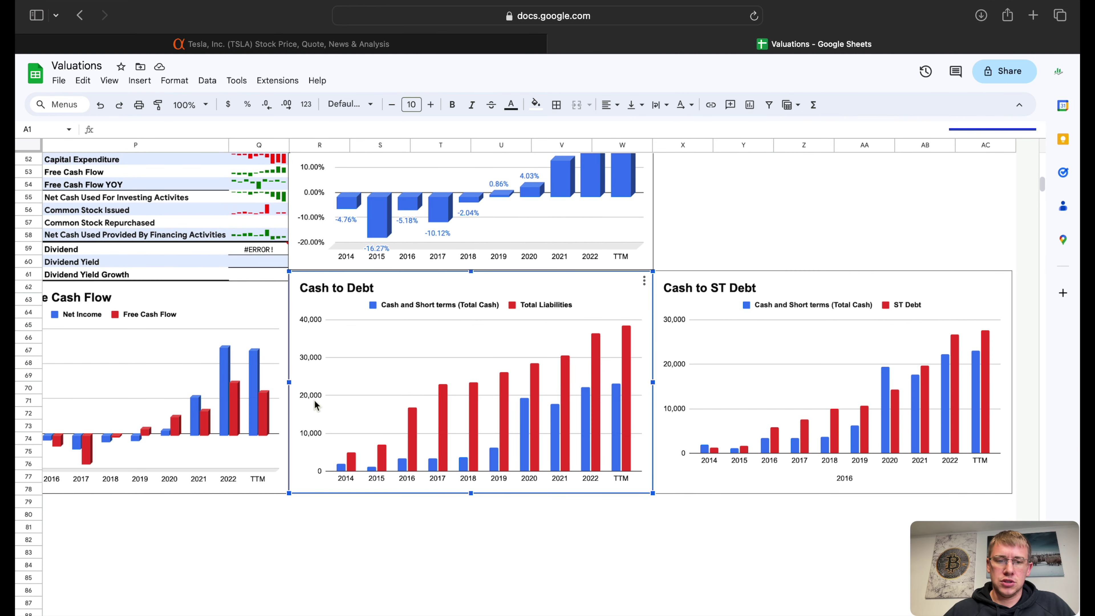
Compare TTM net income with free cash flow and inspect the yearly Free Cash Flow values.
{"action": "scroll", "coordinate": [315, 406], "scroll_direction": "left", "scroll_amount": 10}
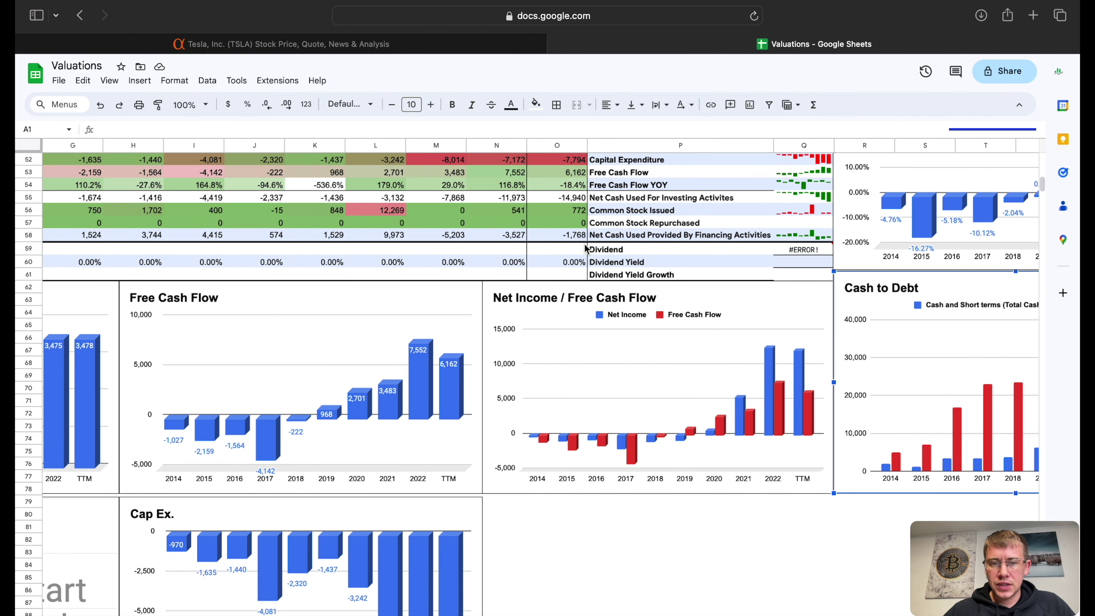
{"action": "left_click", "coordinate": [801, 409]}
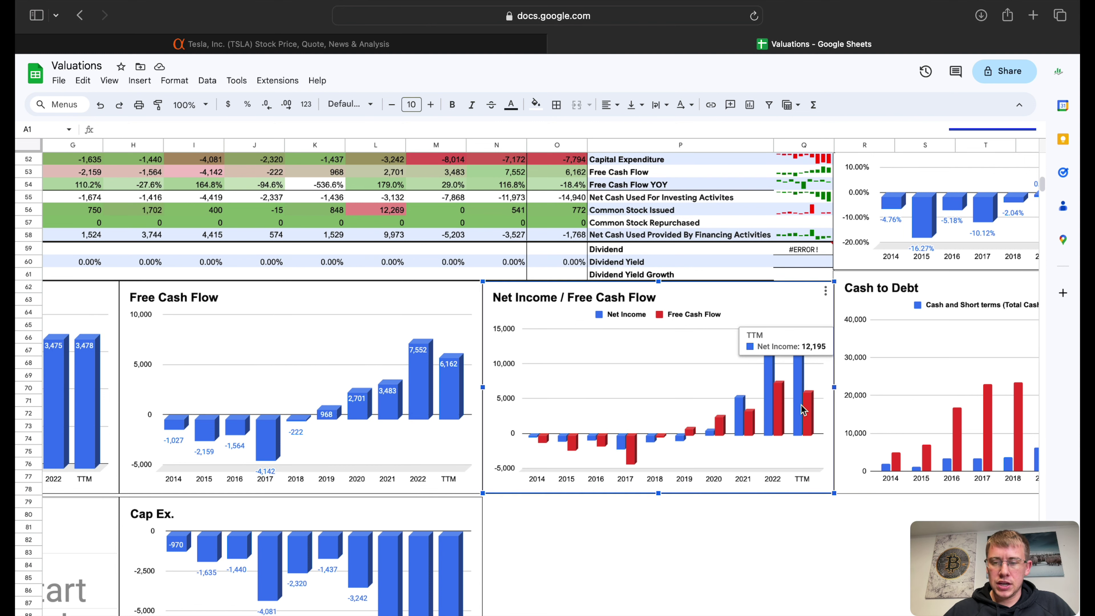
{"action": "mouse_move", "coordinate": [810, 415]}
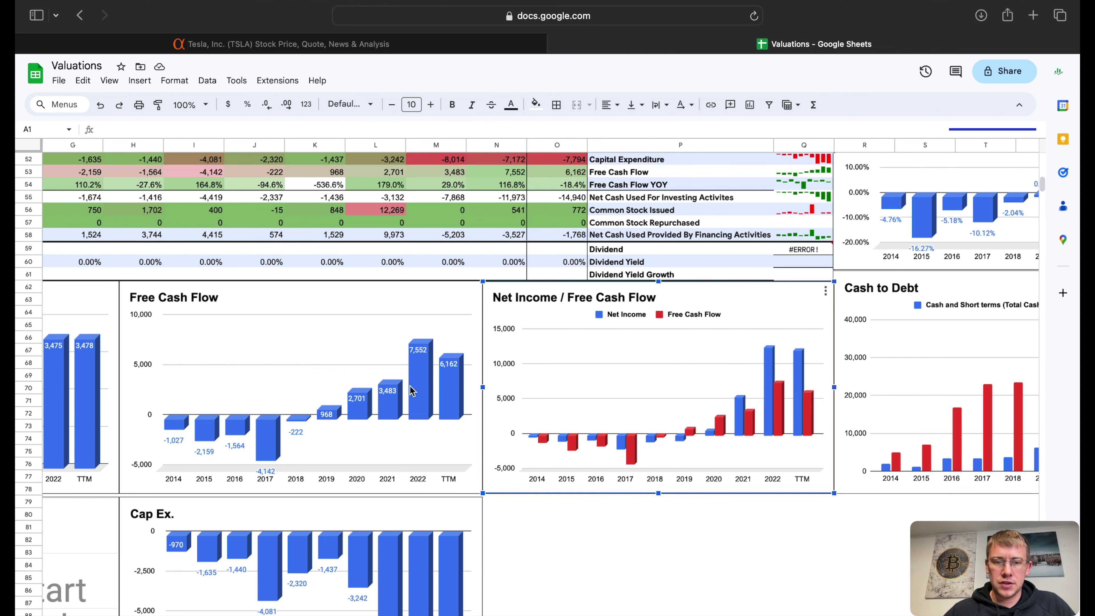
{"action": "scroll", "coordinate": [412, 391], "scroll_direction": "left", "scroll_amount": 5}
{"action": "scroll", "coordinate": [412, 390], "scroll_direction": "down", "scroll_amount": 2}
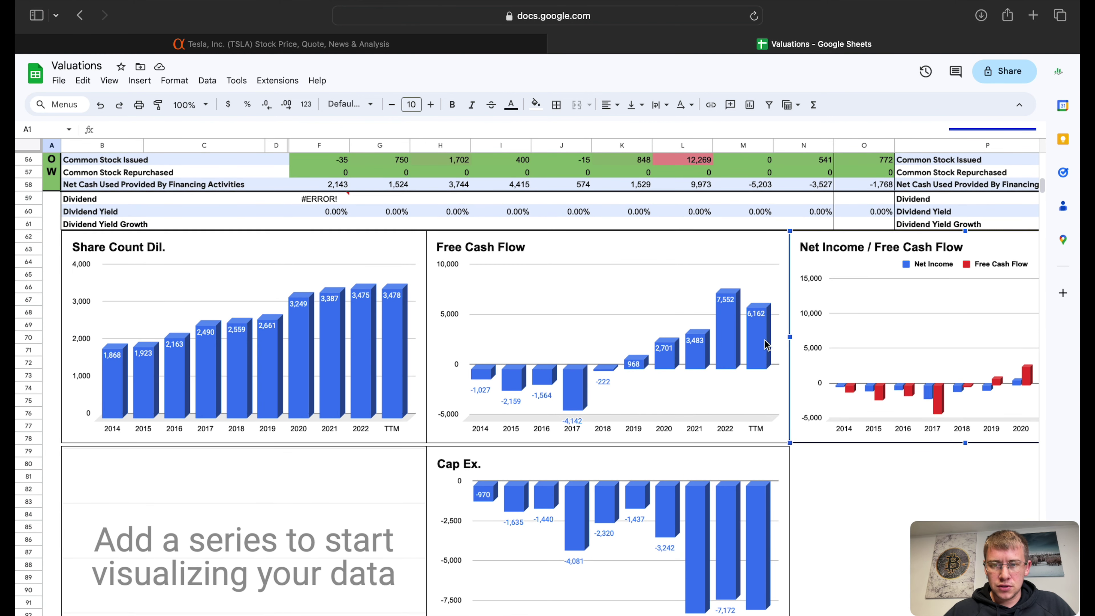
{"action": "left_click", "coordinate": [737, 336]}
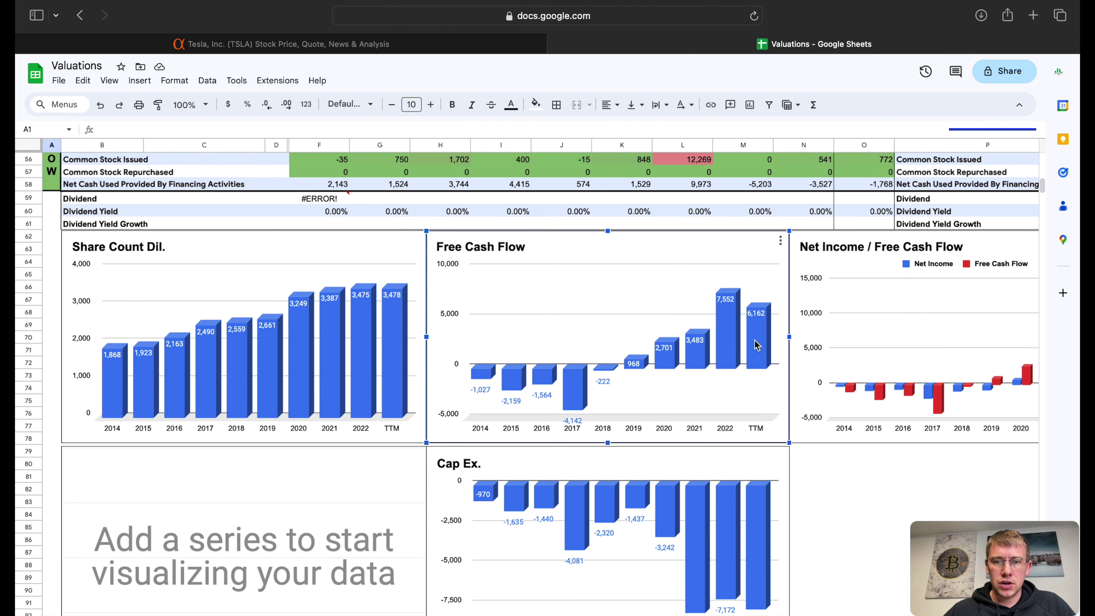
{"action": "mouse_move", "coordinate": [735, 340]}
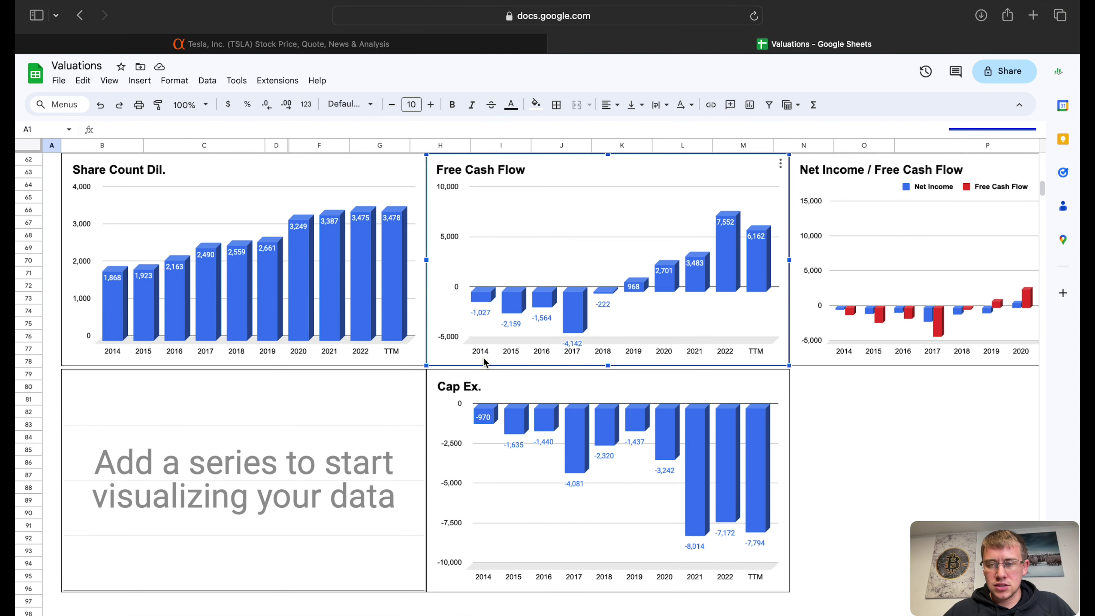
Move past the Cap Ex. chart to the Comparisons section showing GM at $29.33 and BYDDF at $31.66.
{"action": "scroll", "coordinate": [483, 358], "scroll_direction": "down", "scroll_amount": 2}
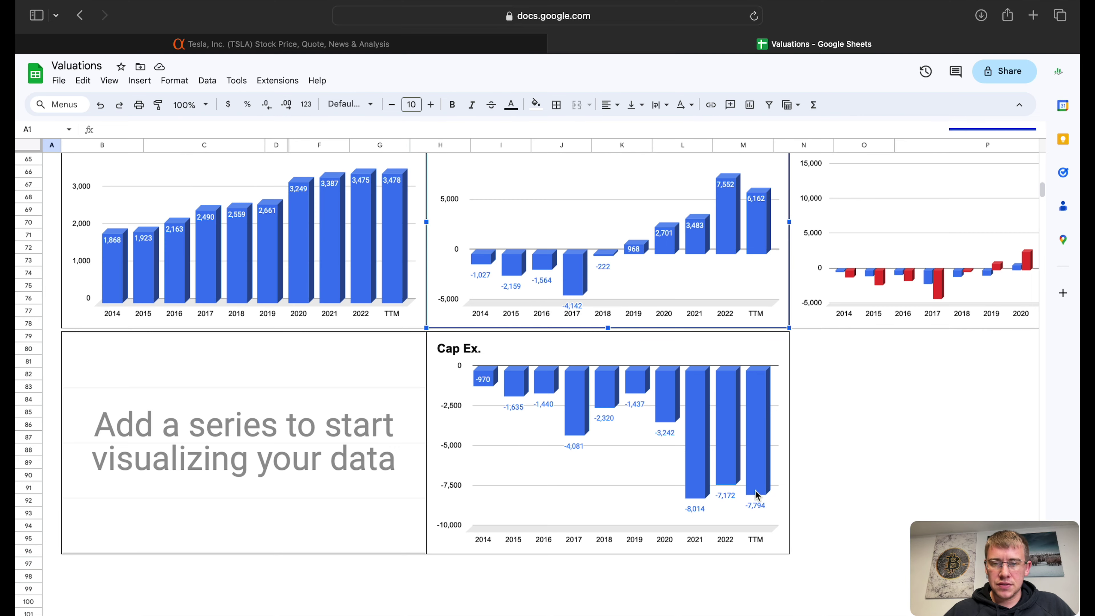
{"action": "scroll", "coordinate": [746, 428], "scroll_direction": "right", "scroll_amount": 1}
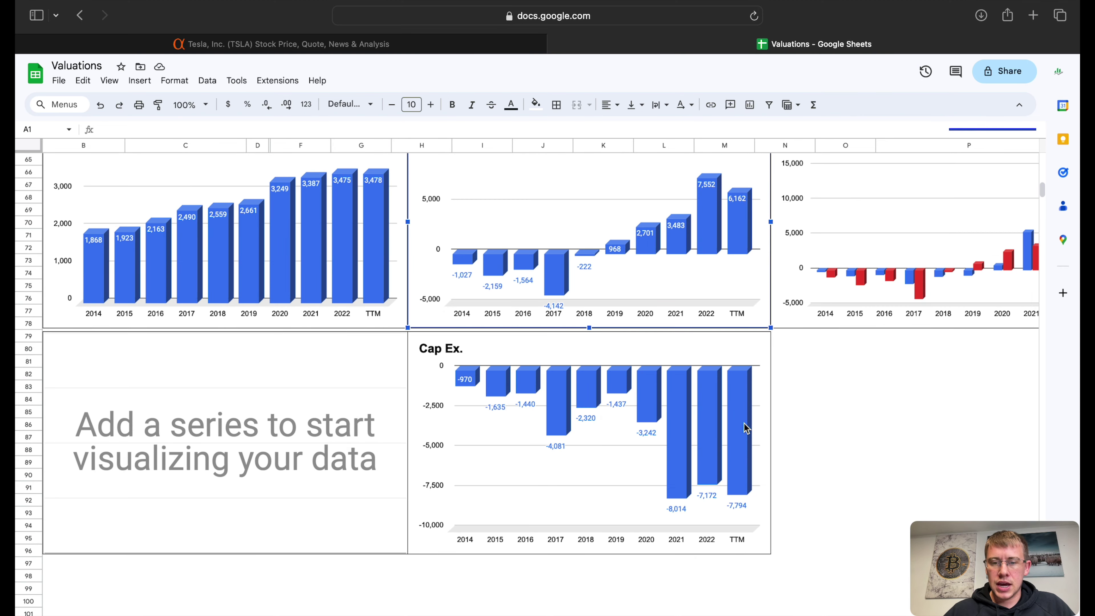
{"action": "scroll", "coordinate": [745, 427], "scroll_direction": "right", "scroll_amount": 2}
{"action": "scroll", "coordinate": [517, 410], "scroll_direction": "up", "scroll_amount": 20}
Check Tesla's 13.96B operating cash flow and its year-over-year shares change.
{"action": "scroll", "coordinate": [353, 403], "scroll_direction": "right", "scroll_amount": 10}
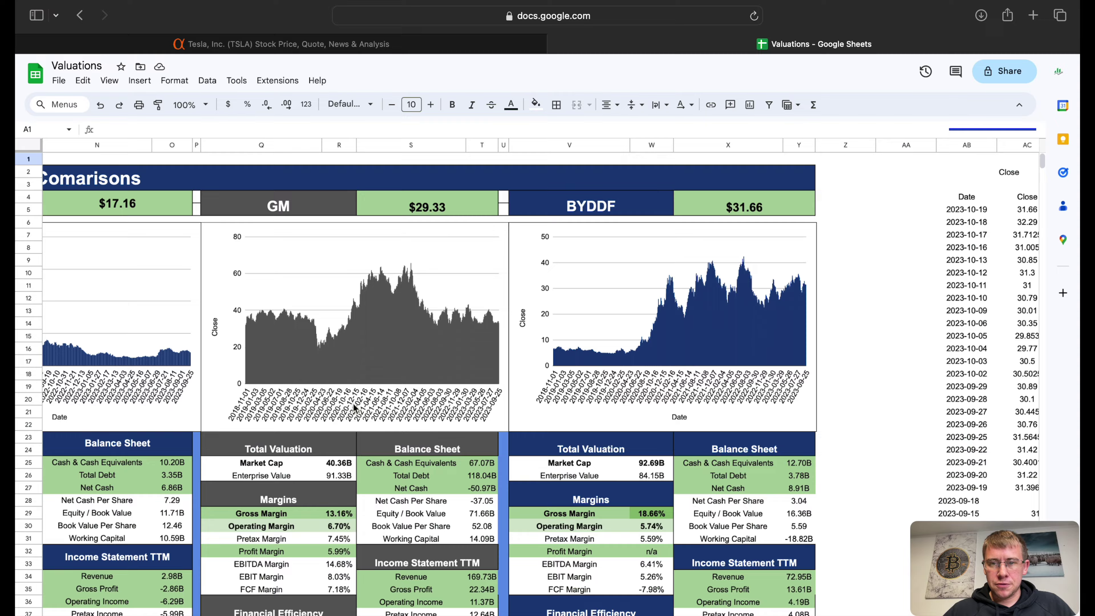
{"action": "scroll", "coordinate": [353, 403], "scroll_direction": "left", "scroll_amount": 10}
{"action": "scroll", "coordinate": [354, 403], "scroll_direction": "right", "scroll_amount": 3}
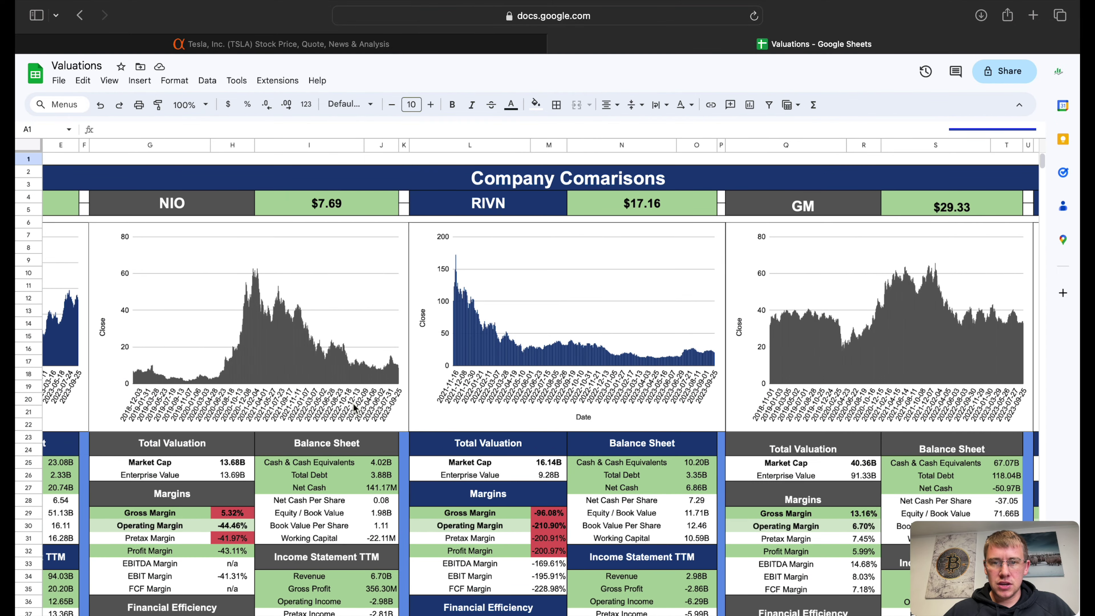
{"action": "scroll", "coordinate": [354, 406], "scroll_direction": "right", "scroll_amount": 6}
{"action": "scroll", "coordinate": [354, 407], "scroll_direction": "left", "scroll_amount": 2}
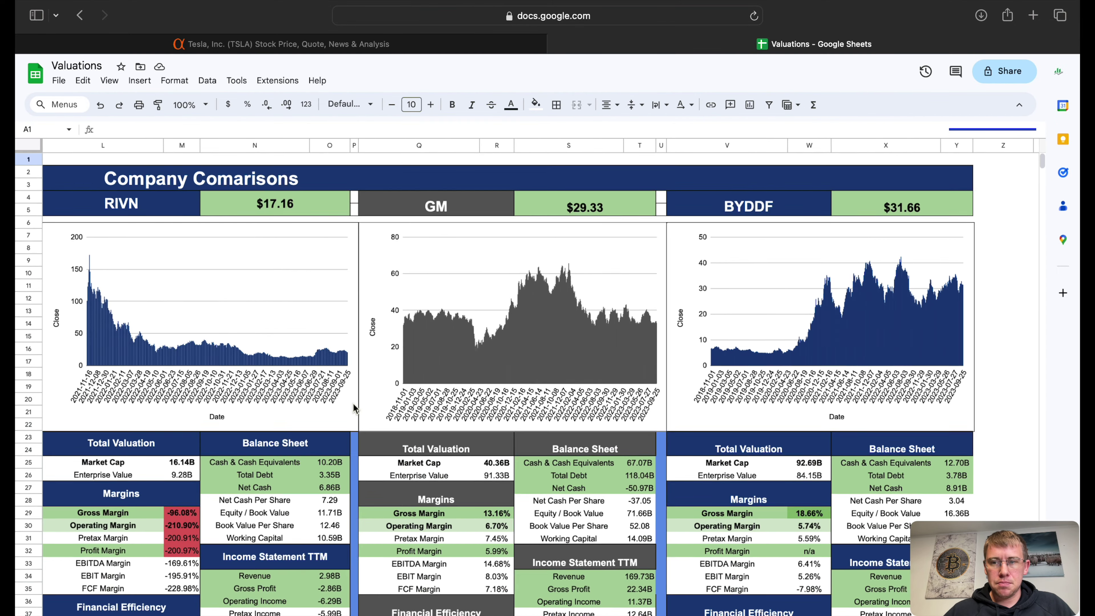
{"action": "scroll", "coordinate": [354, 403], "scroll_direction": "down", "scroll_amount": 8}
{"action": "scroll", "coordinate": [353, 404], "scroll_direction": "left", "scroll_amount": 10}
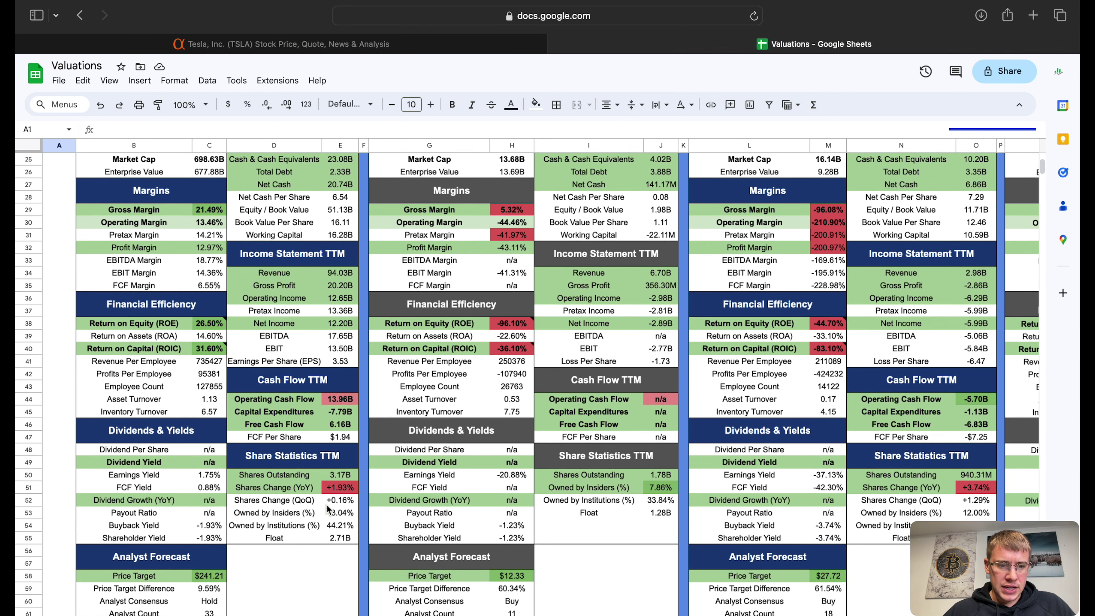
{"action": "left_click", "coordinate": [340, 400]}
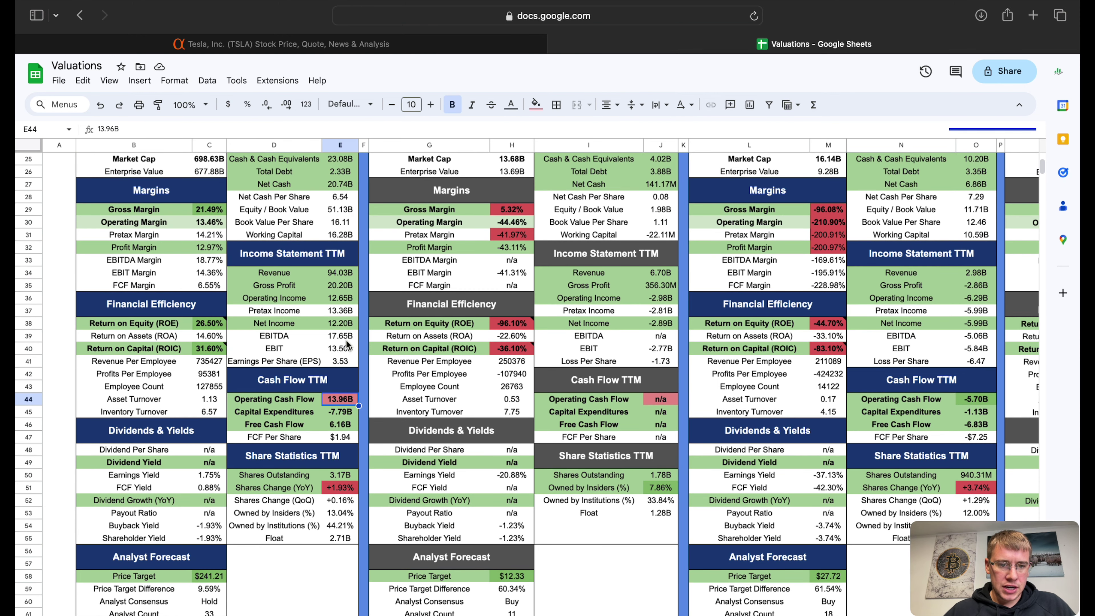
{"action": "left_click", "coordinate": [344, 327]}
{"action": "left_click", "coordinate": [339, 402]}
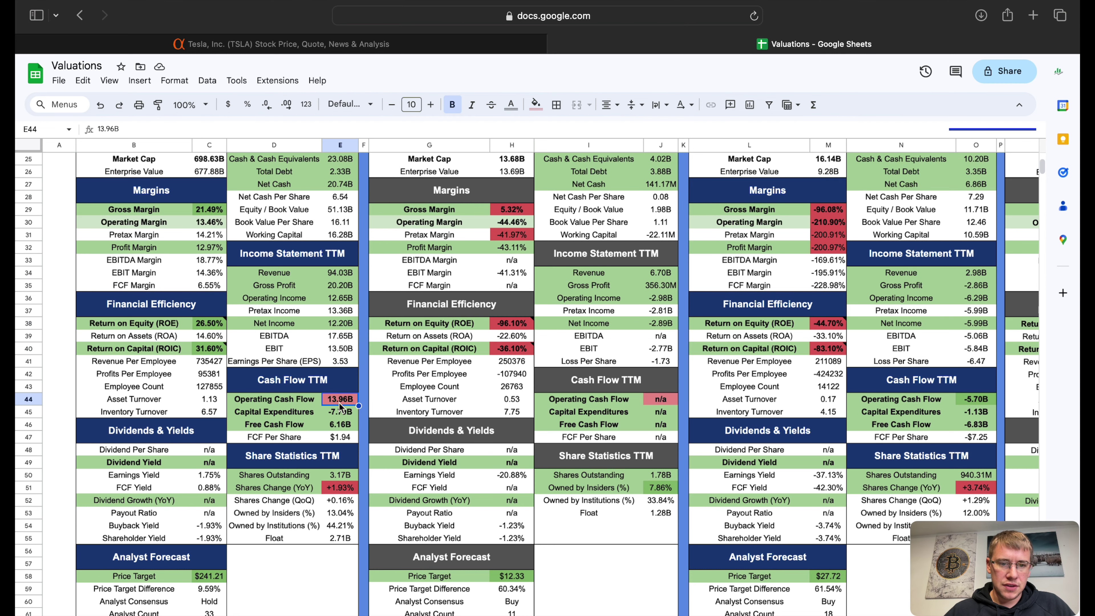
{"action": "key", "text": "Down"}
{"action": "key", "text": "Down"}
{"action": "key", "text": "Down"}
{"action": "key", "text": "Down"}
{"action": "key", "text": "Down"}
{"action": "key", "text": "Down"}
{"action": "key", "text": "Down"}
Read TSLA's values on the Market Cap comparison chart.
{"action": "scroll", "coordinate": [306, 347], "scroll_direction": "down", "scroll_amount": 2}
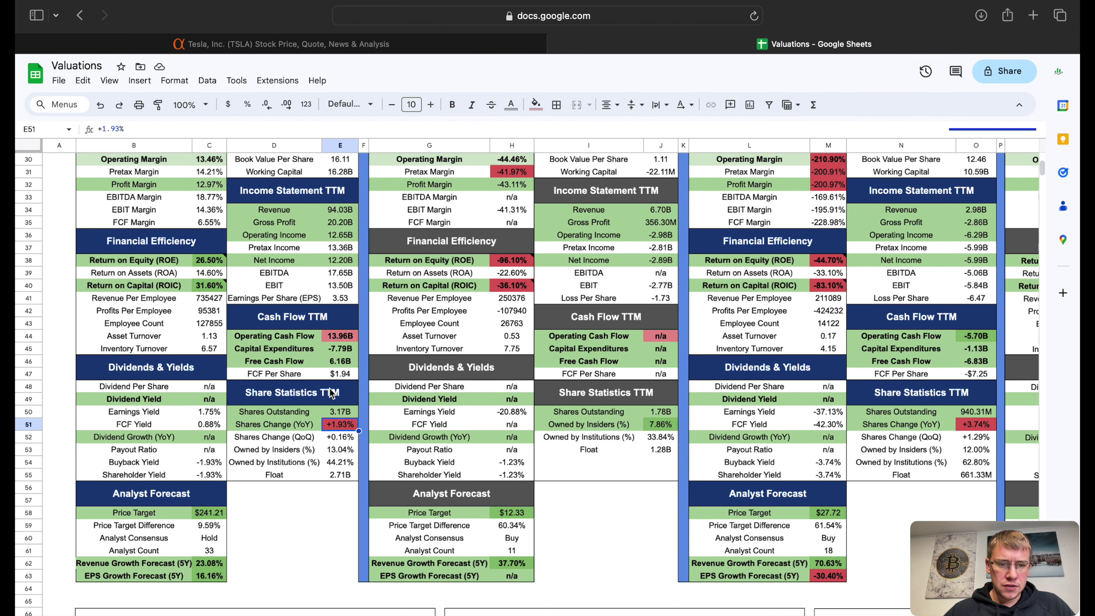
{"action": "scroll", "coordinate": [165, 265], "scroll_direction": "down", "scroll_amount": 10}
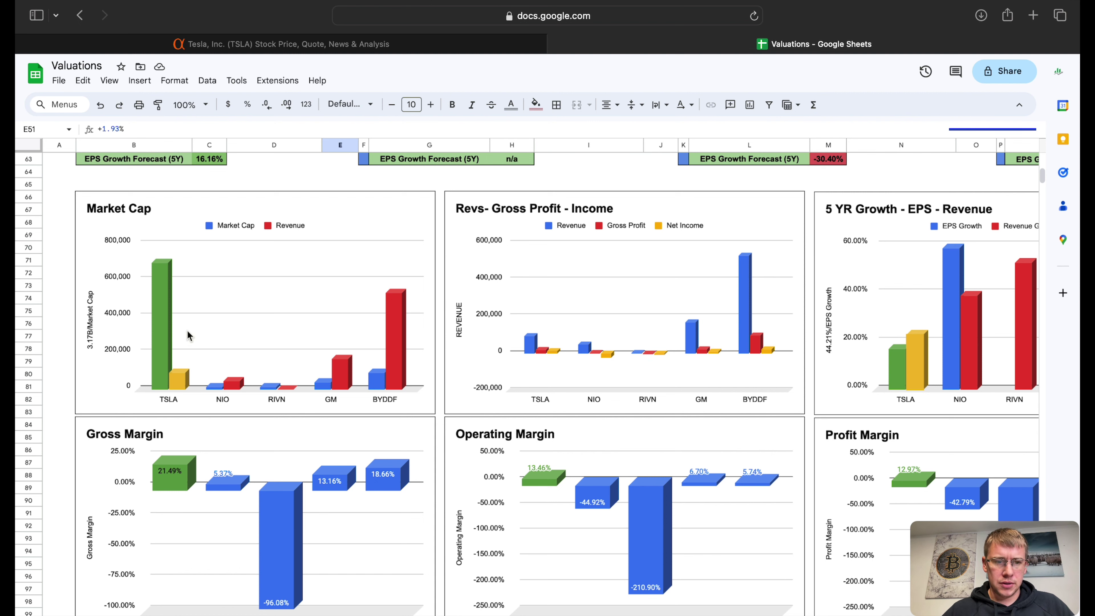
{"action": "left_click", "coordinate": [166, 330]}
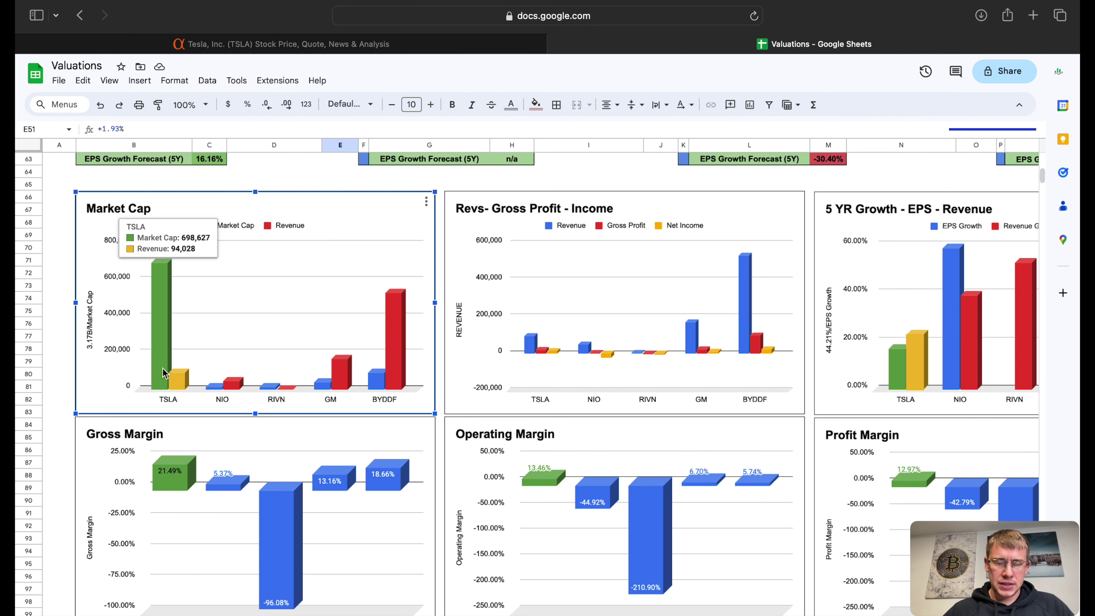
{"action": "mouse_move", "coordinate": [251, 384]}
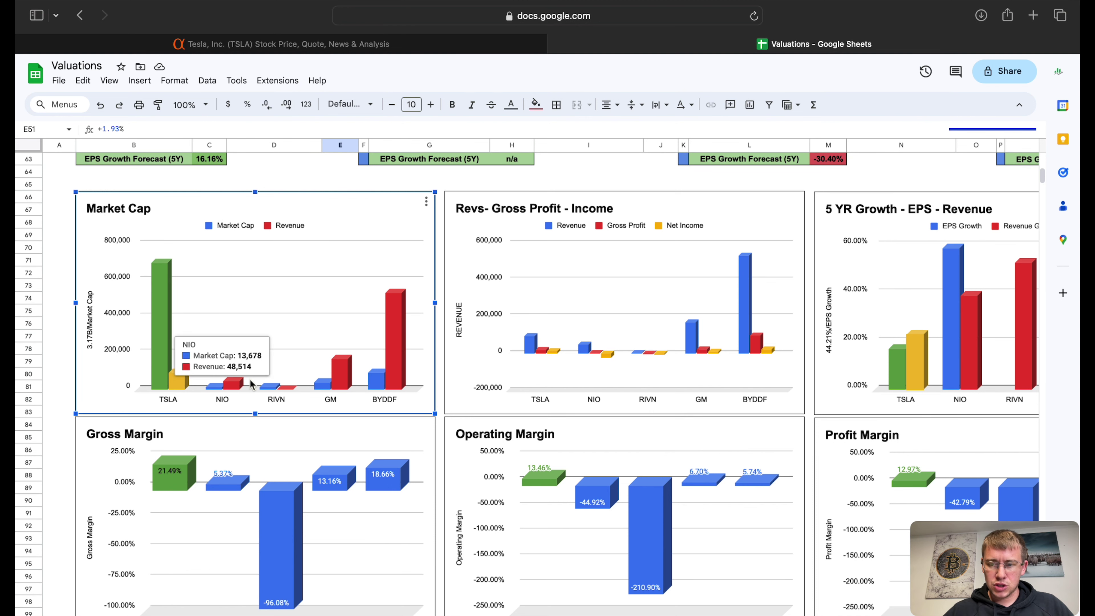
{"action": "scroll", "coordinate": [251, 384], "scroll_direction": "up", "scroll_amount": 2}
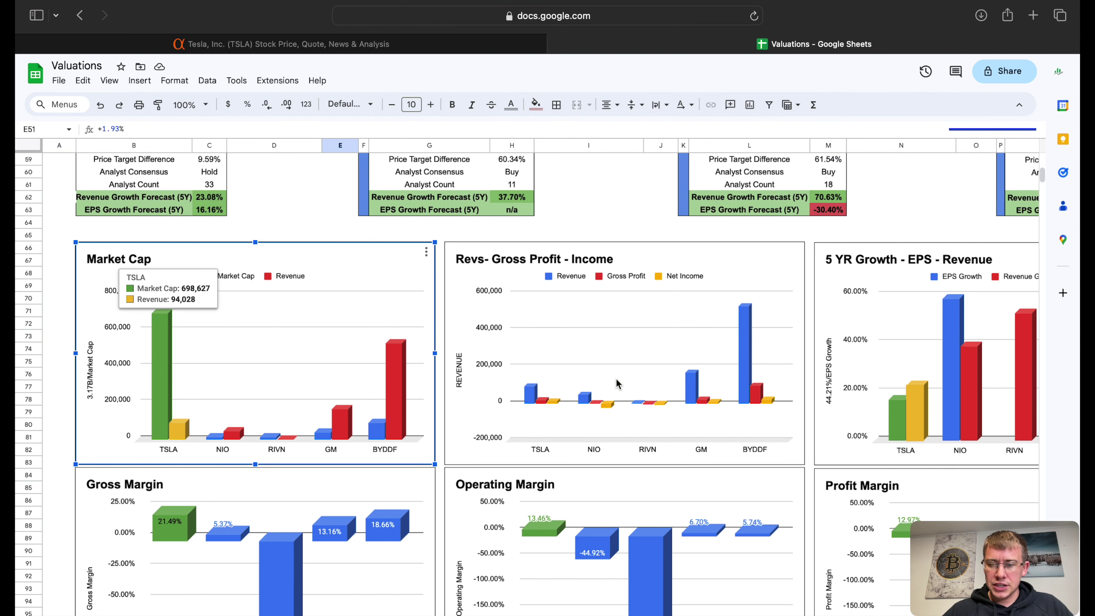
Read TSLA's 5-year growth: 16.99% EPS and 23.11% revenue growth.
{"action": "scroll", "coordinate": [606, 317], "scroll_direction": "right", "scroll_amount": 8}
{"action": "scroll", "coordinate": [606, 317], "scroll_direction": "up", "scroll_amount": 2}
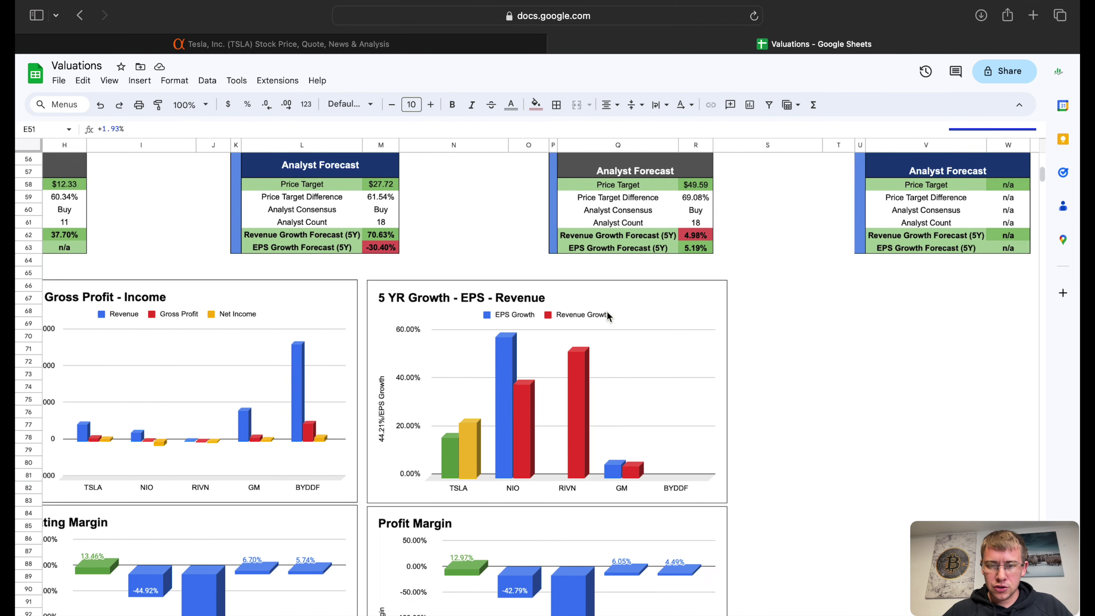
{"action": "scroll", "coordinate": [594, 375], "scroll_direction": "down", "scroll_amount": 3}
{"action": "left_click", "coordinate": [595, 373]}
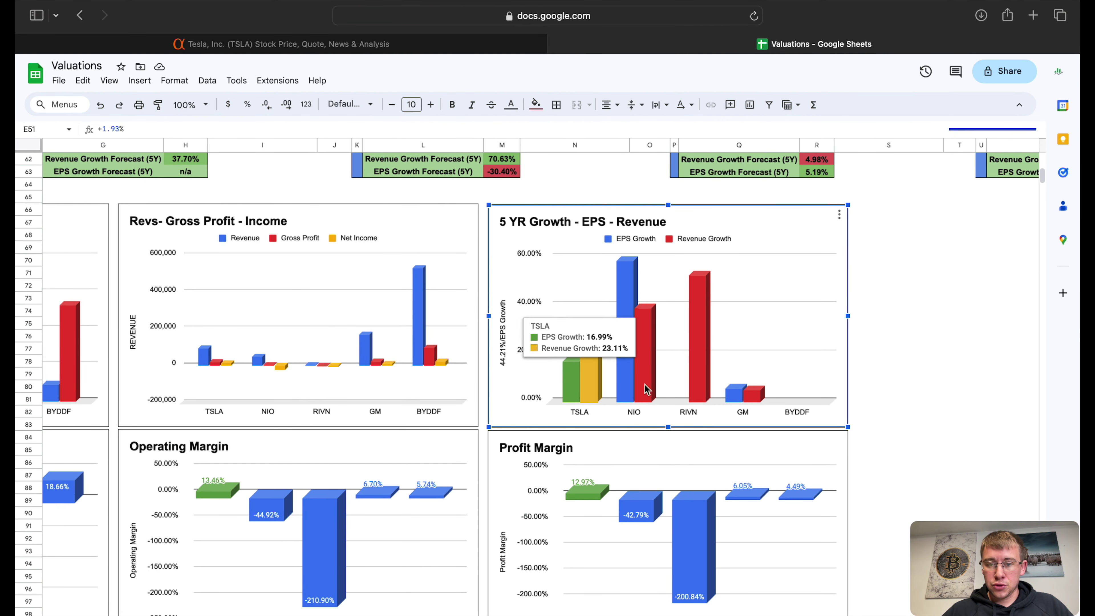
{"action": "mouse_move", "coordinate": [734, 395]}
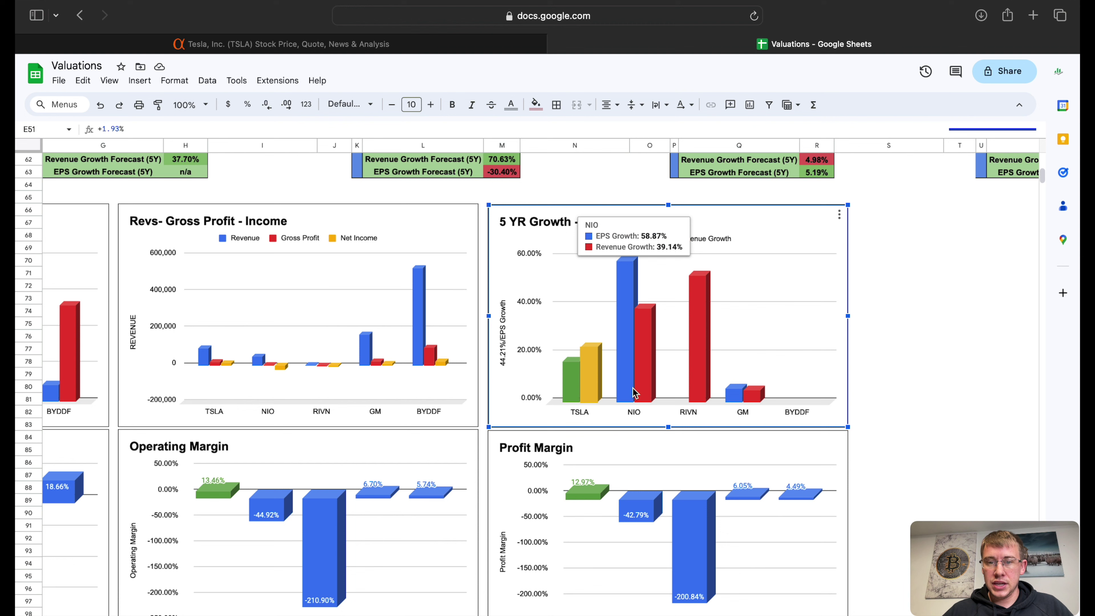
{"action": "mouse_move", "coordinate": [697, 395]}
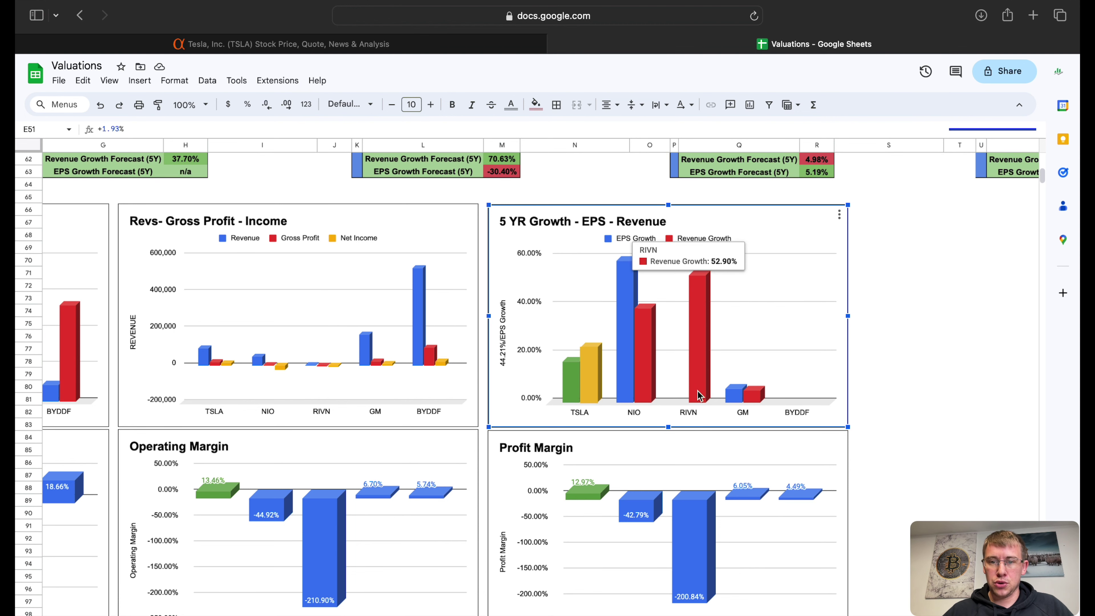
{"action": "mouse_move", "coordinate": [521, 375]}
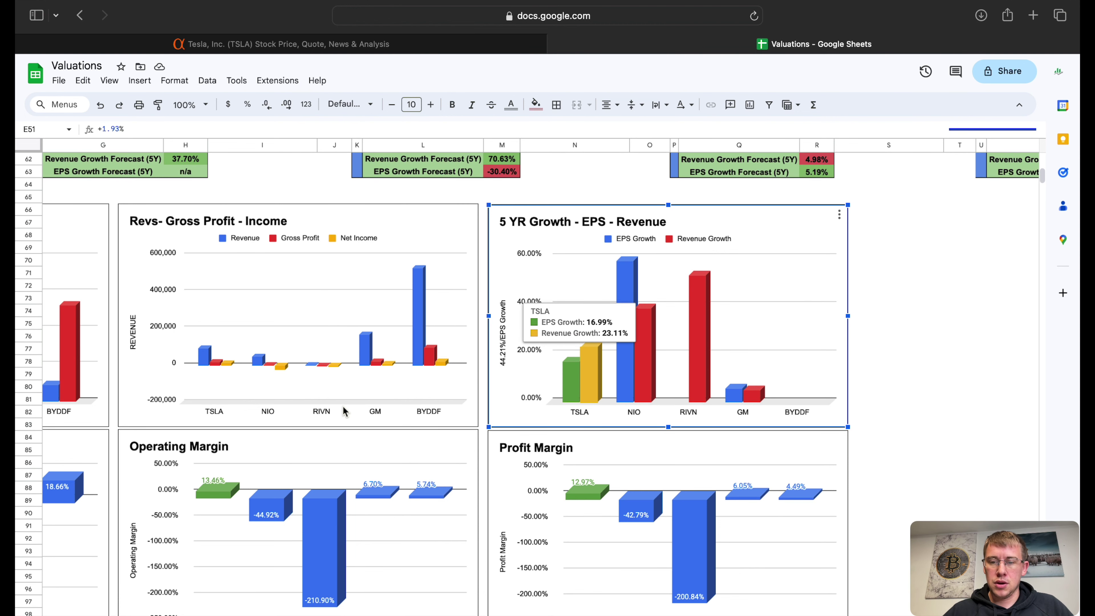
{"action": "mouse_move", "coordinate": [812, 390]}
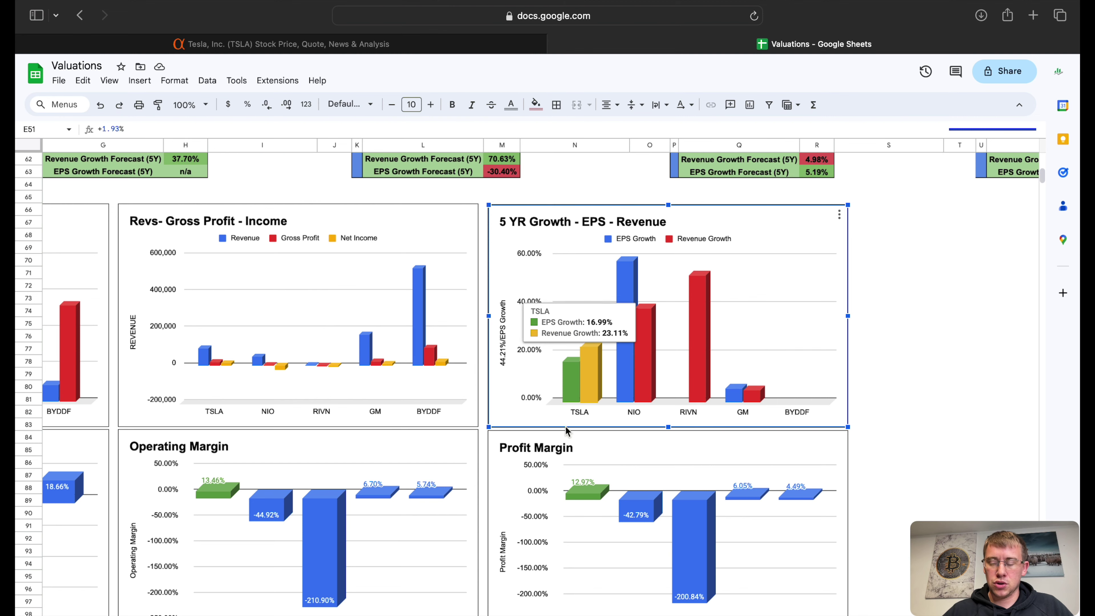
{"action": "scroll", "coordinate": [455, 435], "scroll_direction": "left", "scroll_amount": 5}
{"action": "scroll", "coordinate": [456, 435], "scroll_direction": "down", "scroll_amount": 3}
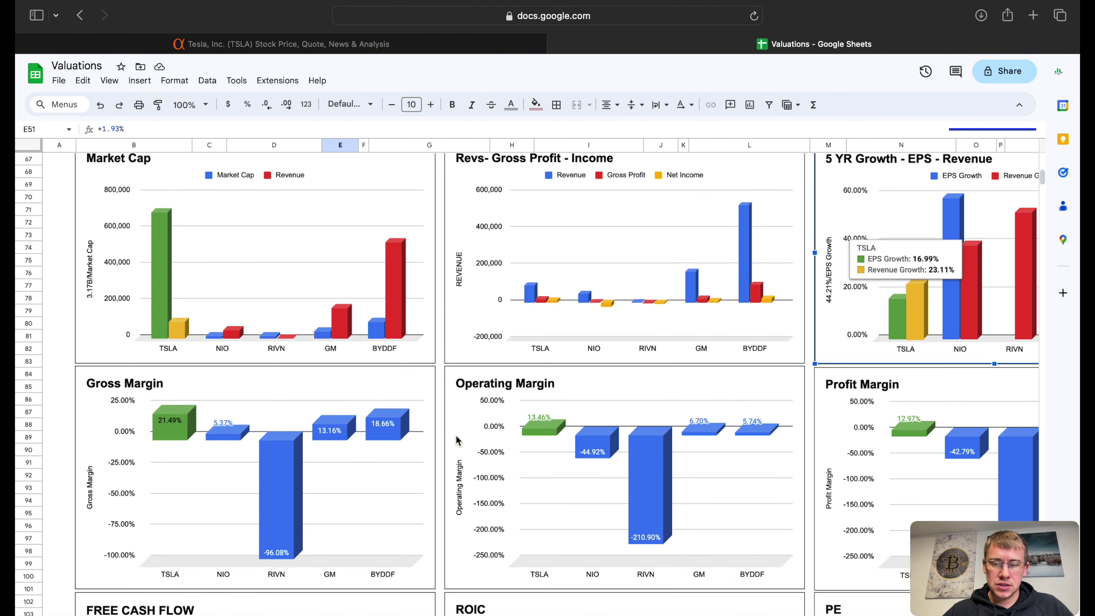
{"action": "scroll", "coordinate": [458, 439], "scroll_direction": "down", "scroll_amount": 2}
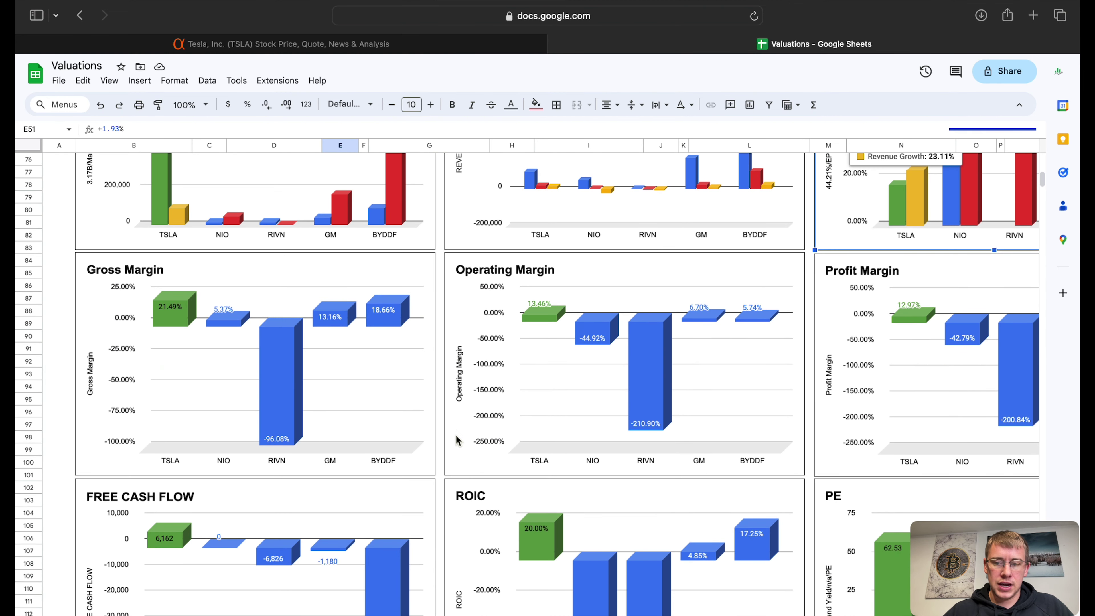
{"action": "scroll", "coordinate": [455, 439], "scroll_direction": "down", "scroll_amount": 2}
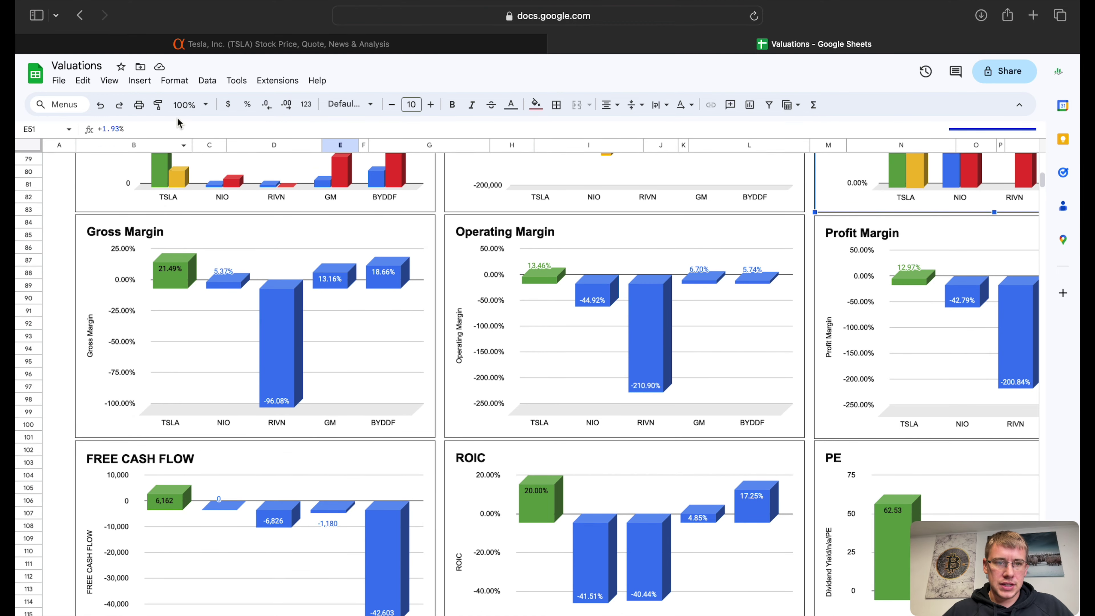
{"action": "scroll", "coordinate": [285, 300], "scroll_direction": "down", "scroll_amount": 3}
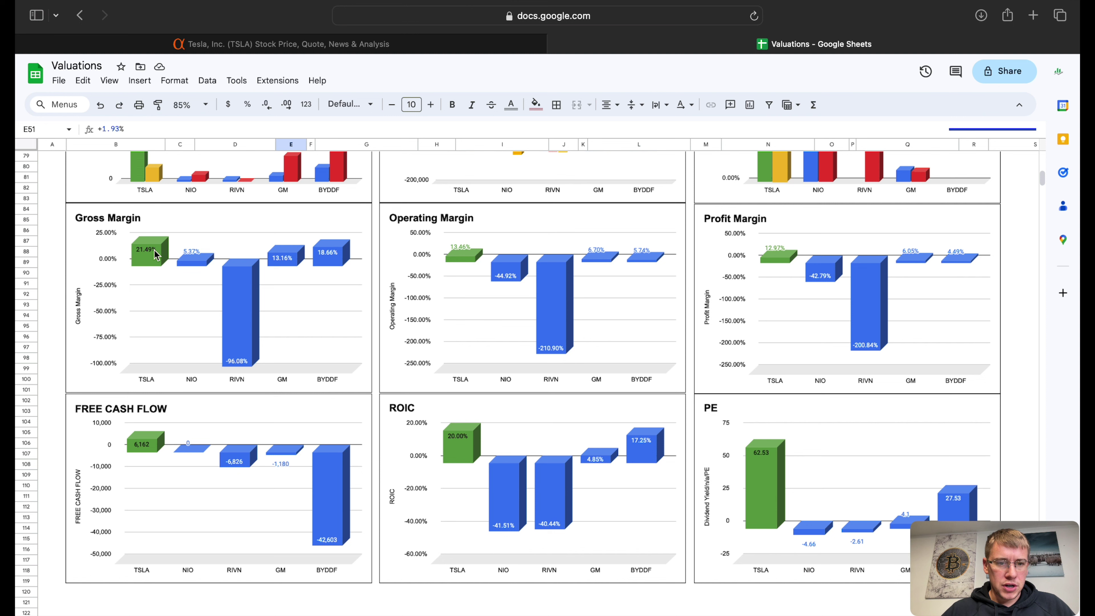
{"action": "left_click", "coordinate": [335, 262]}
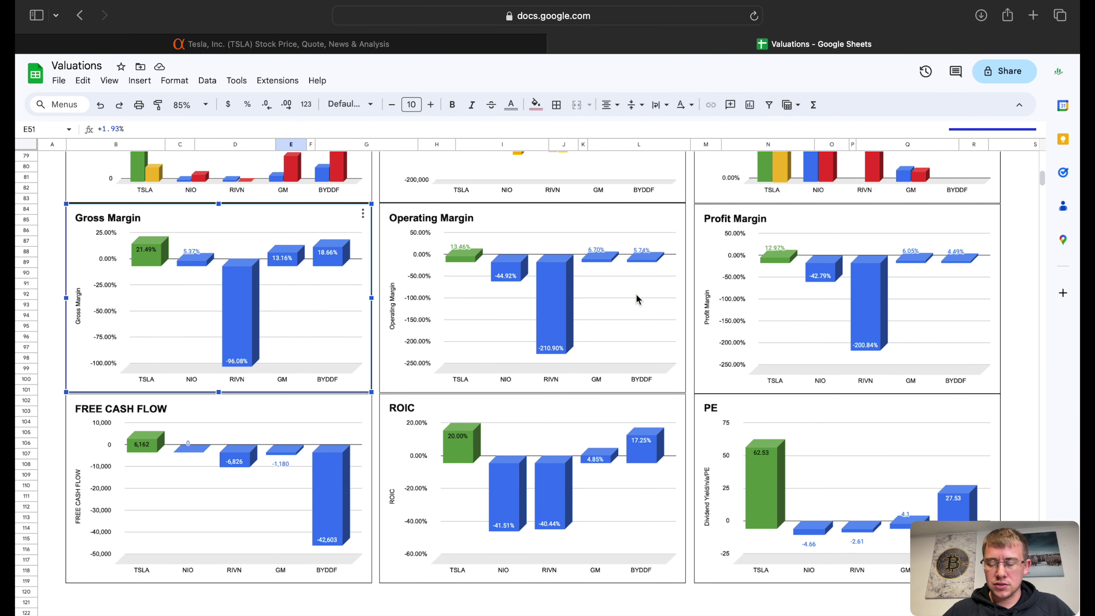
{"action": "left_click", "coordinate": [774, 260]}
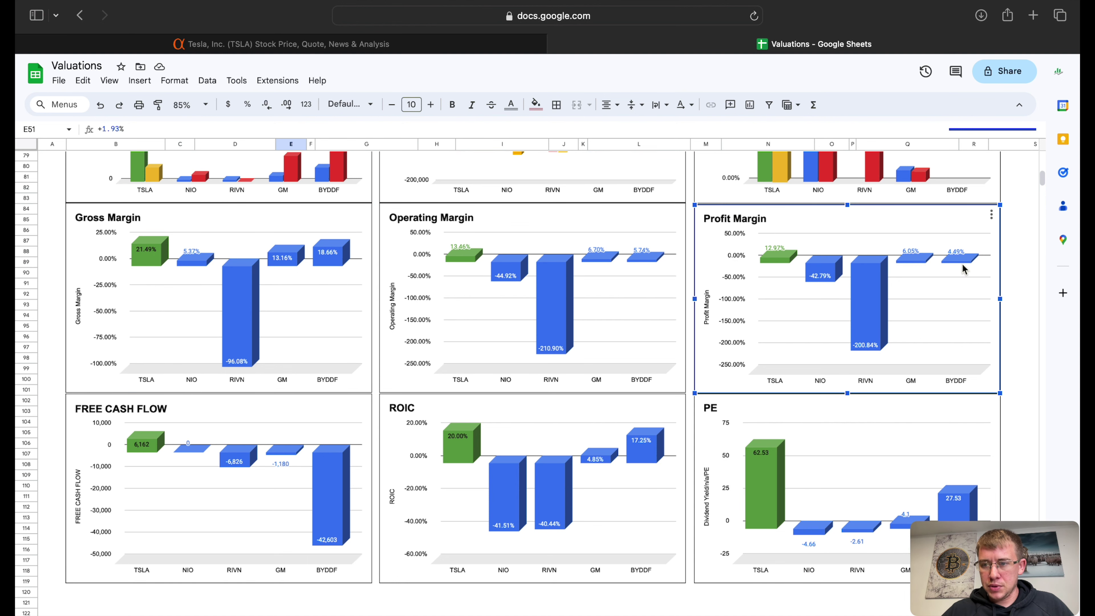
{"action": "mouse_move", "coordinate": [960, 270]}
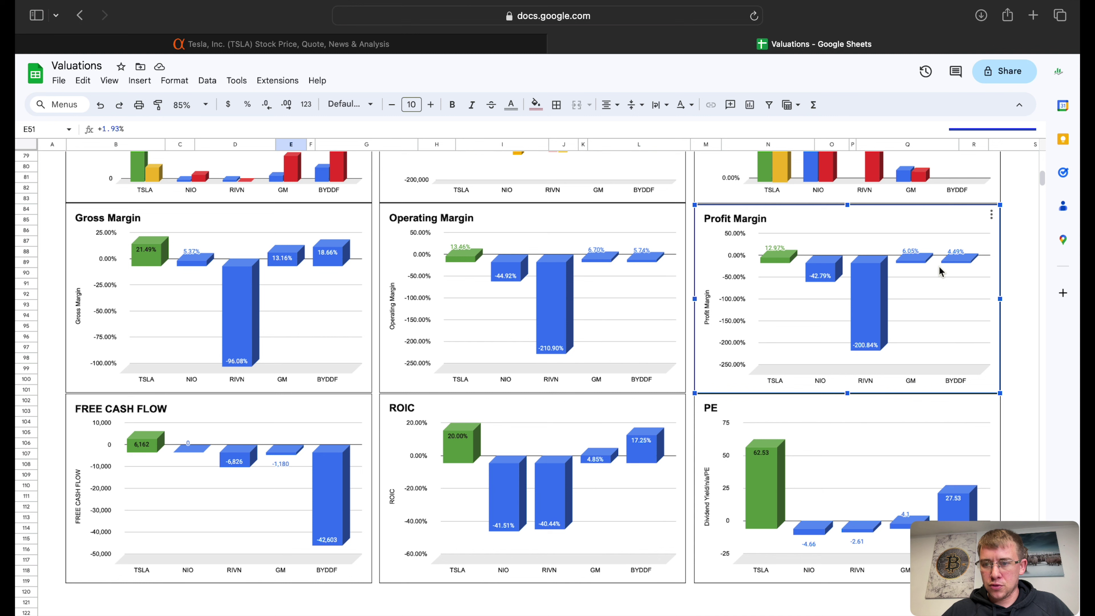
{"action": "mouse_move", "coordinate": [917, 268]}
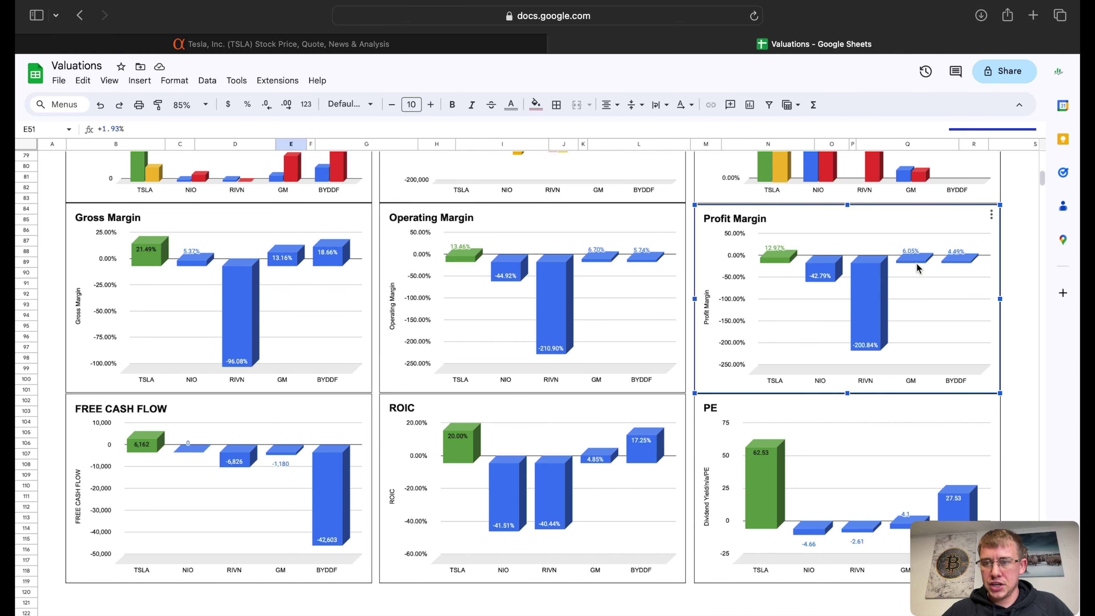
{"action": "left_click", "coordinate": [141, 447]}
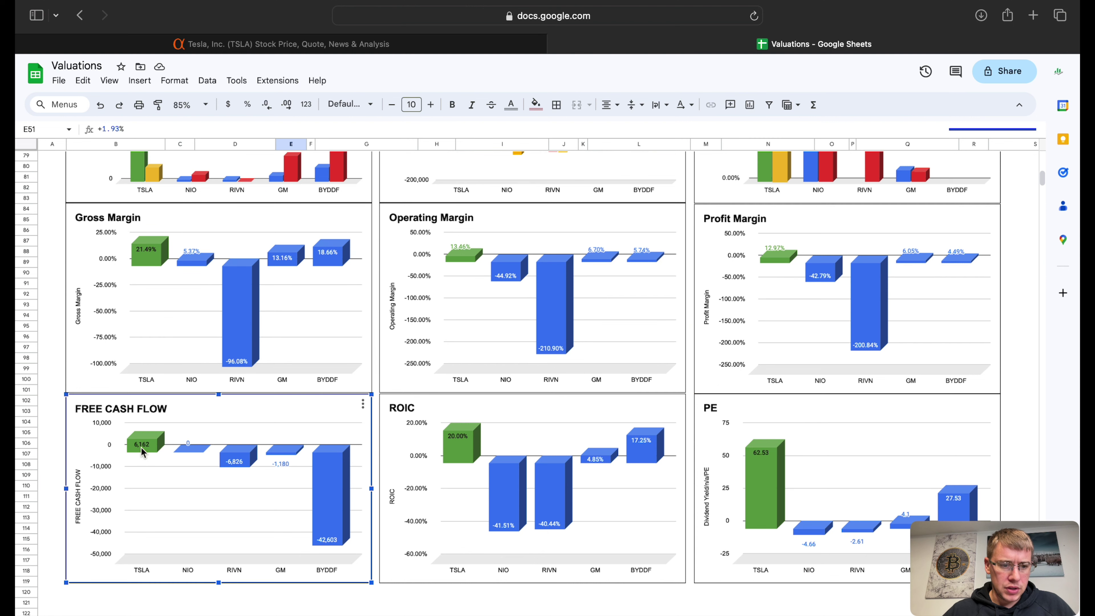
{"action": "mouse_move", "coordinate": [339, 481]}
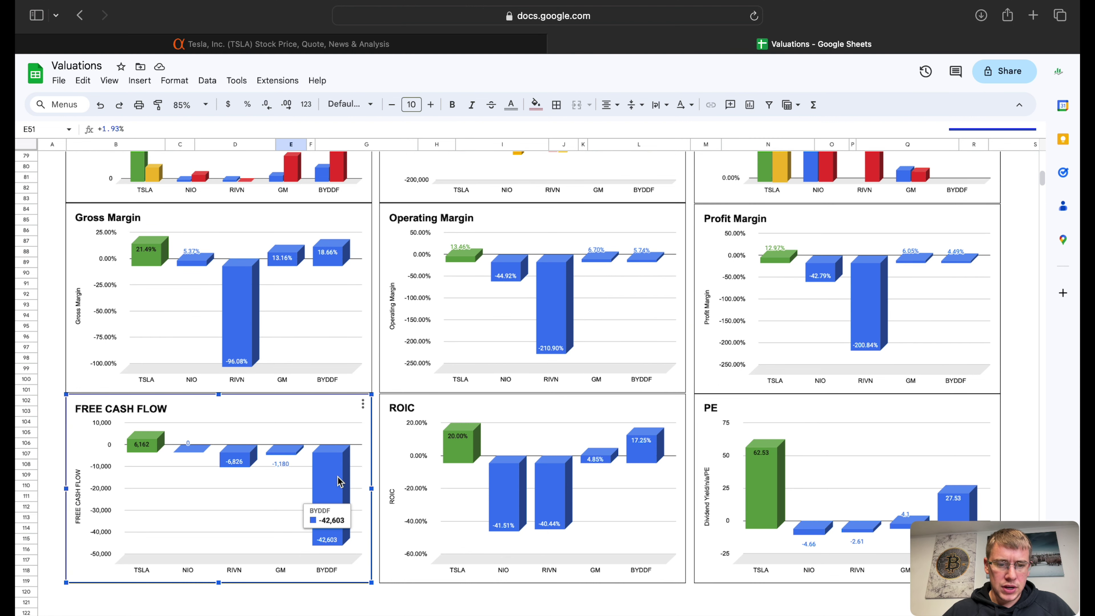
{"action": "scroll", "coordinate": [571, 462], "scroll_direction": "down", "scroll_amount": 3}
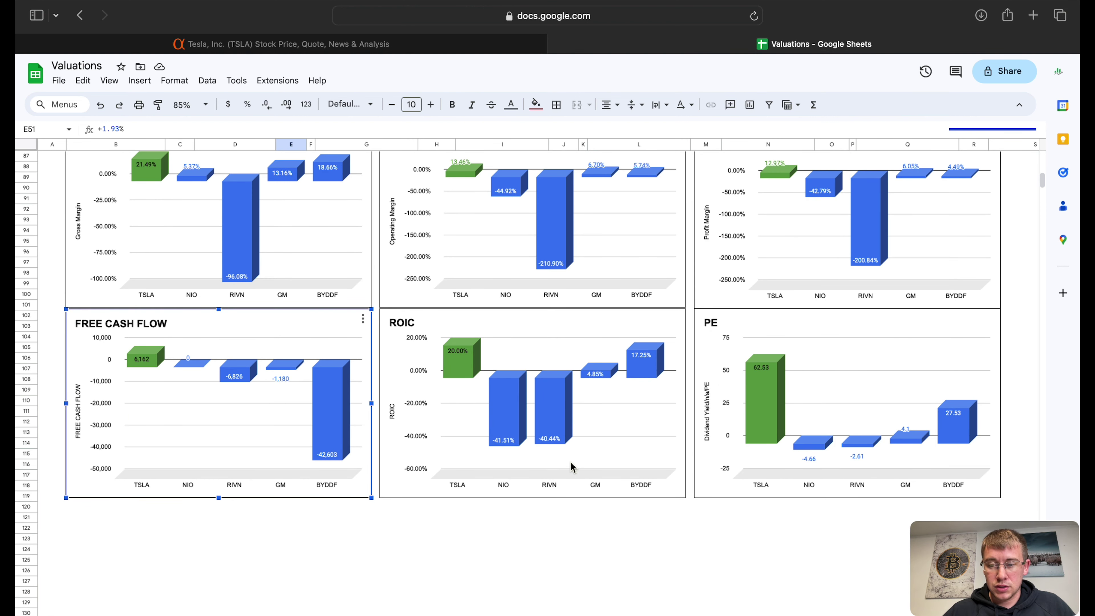
{"action": "mouse_move", "coordinate": [329, 394]}
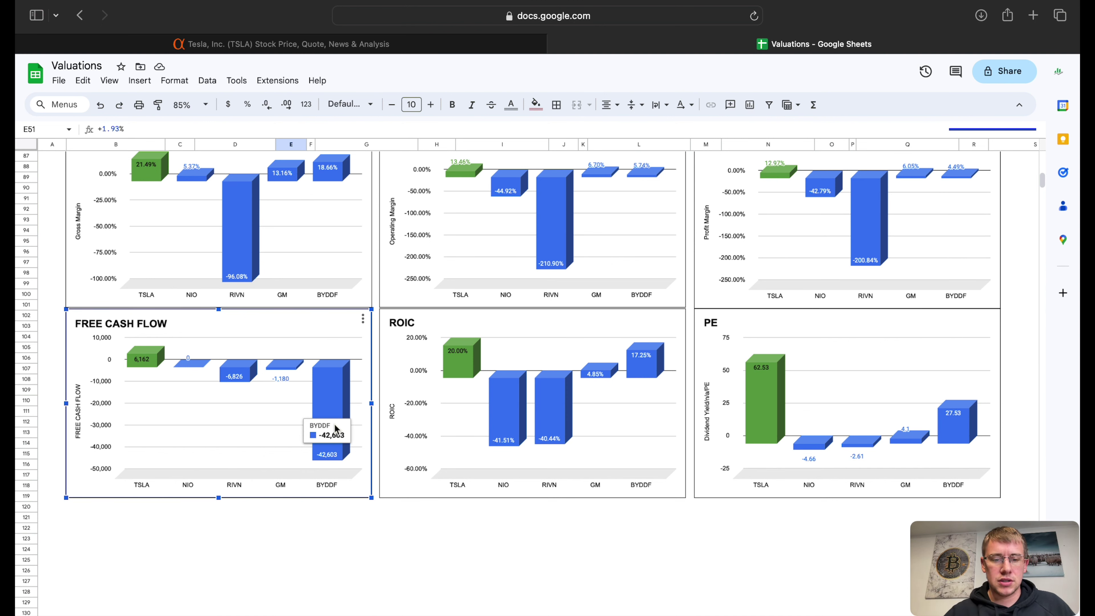
{"action": "left_click", "coordinate": [467, 362]}
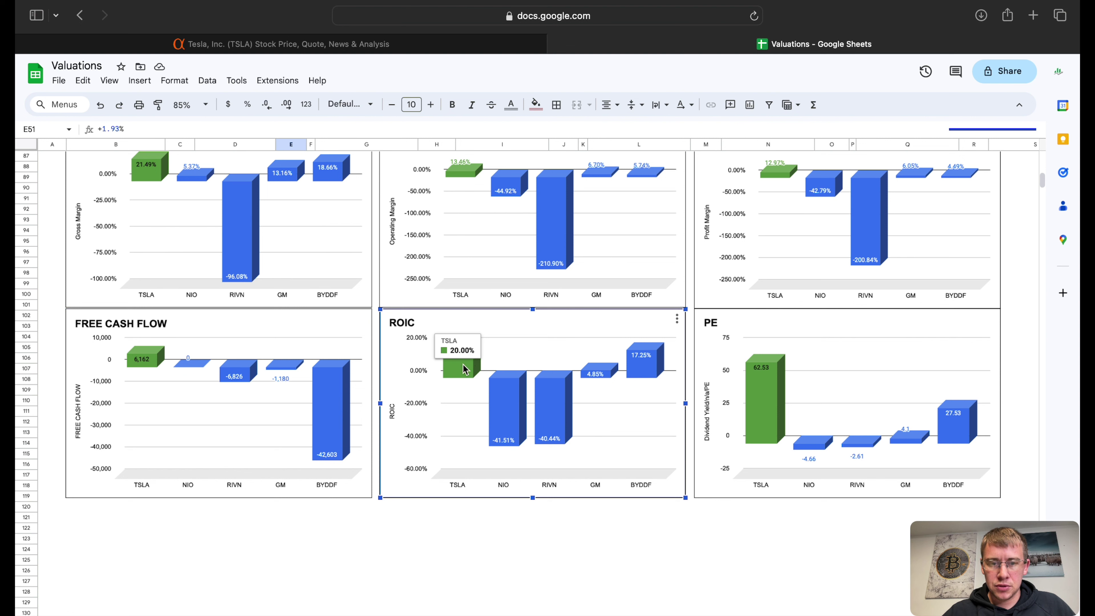
{"action": "mouse_move", "coordinate": [650, 369]}
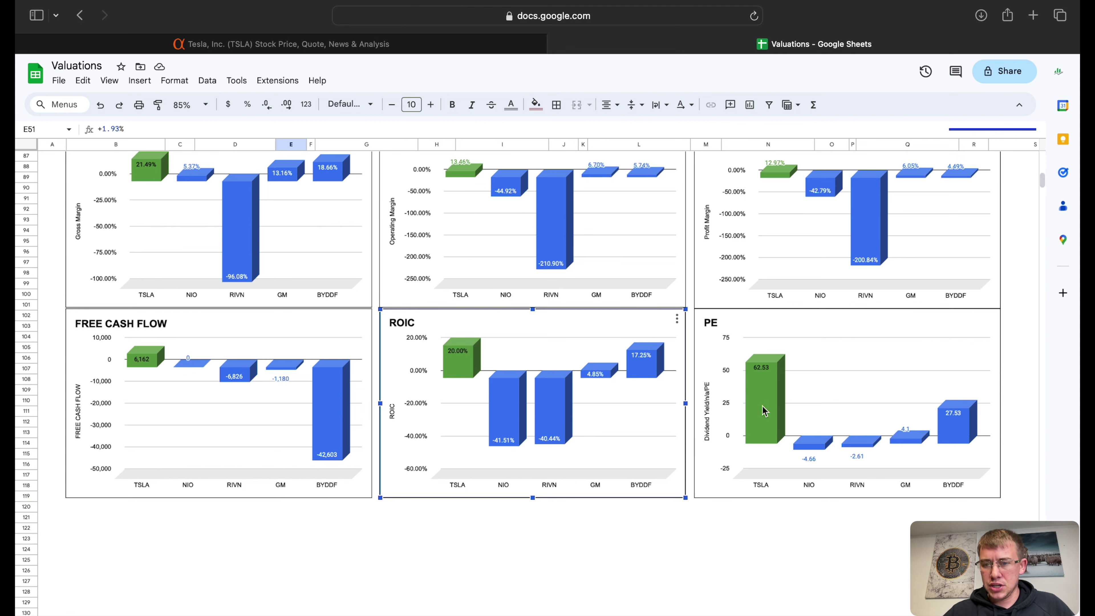
{"action": "left_click", "coordinate": [761, 420]}
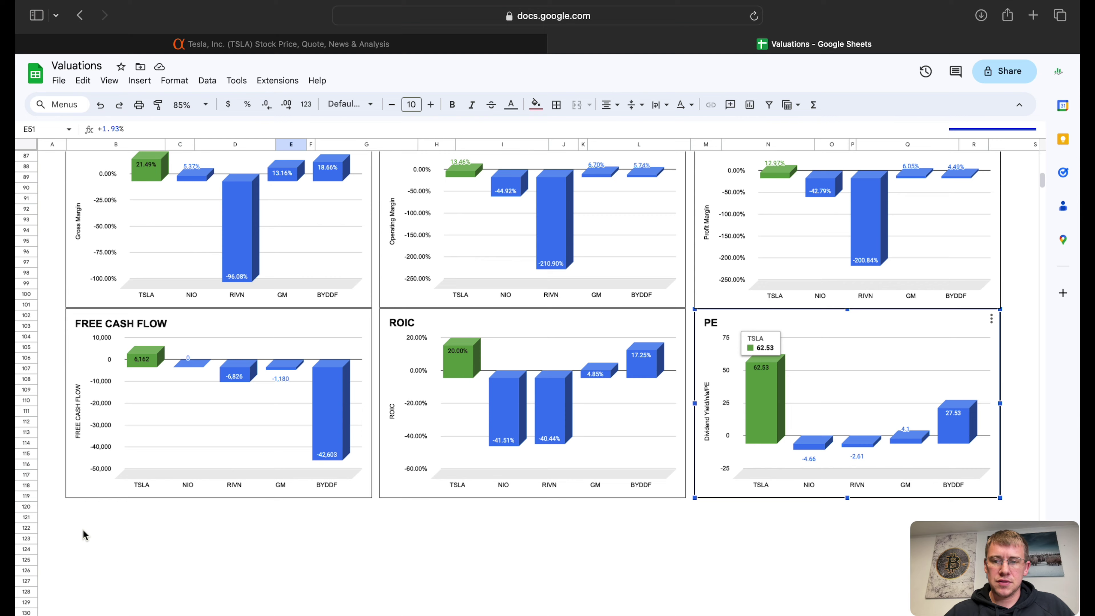
{"action": "scroll", "coordinate": [260, 371], "scroll_direction": "up", "scroll_amount": 4}
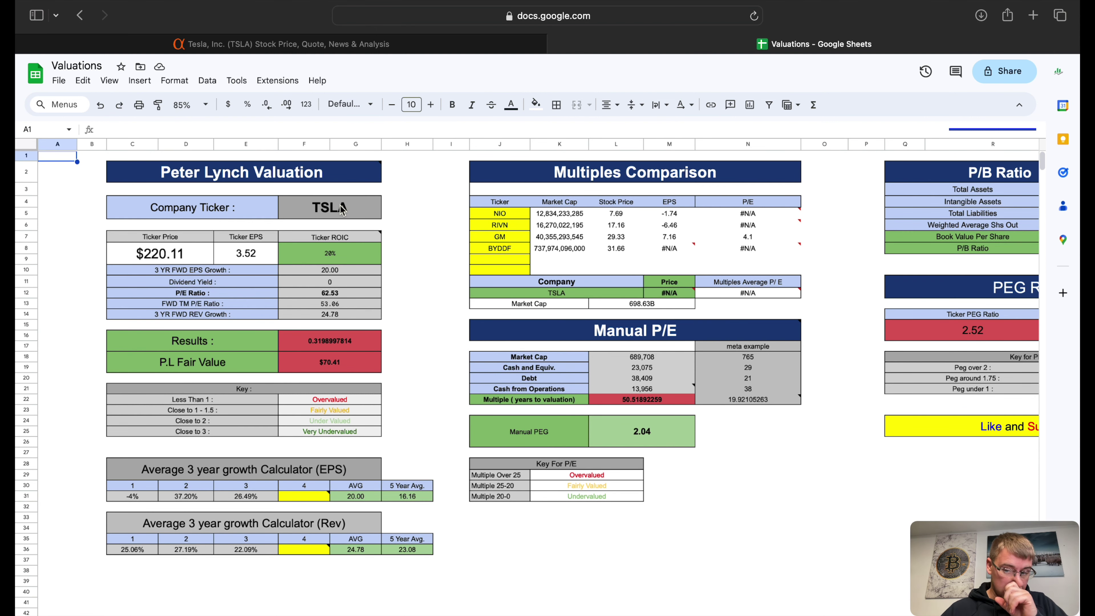
Read the Peter Lynch Valuation note and view the formula behind the P.L Fair Value.
{"action": "left_click", "coordinate": [273, 179]}
{"action": "left_click", "coordinate": [328, 365]}
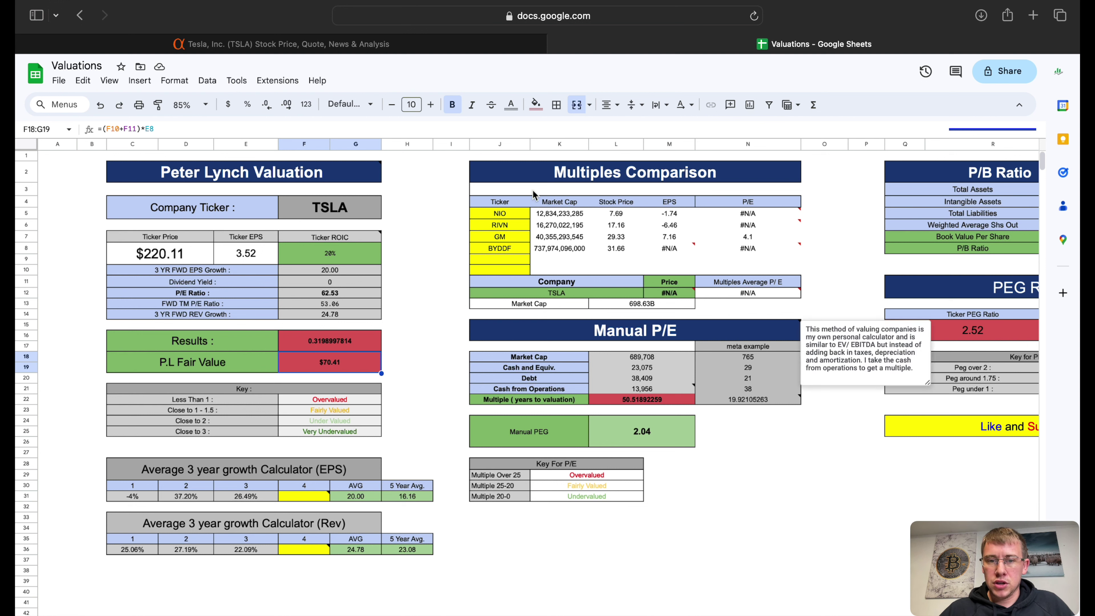
Replace the NIO comparison ticker with GM, giving TSLA an implied multiples price of $14.43.
{"action": "left_click", "coordinate": [505, 217]}
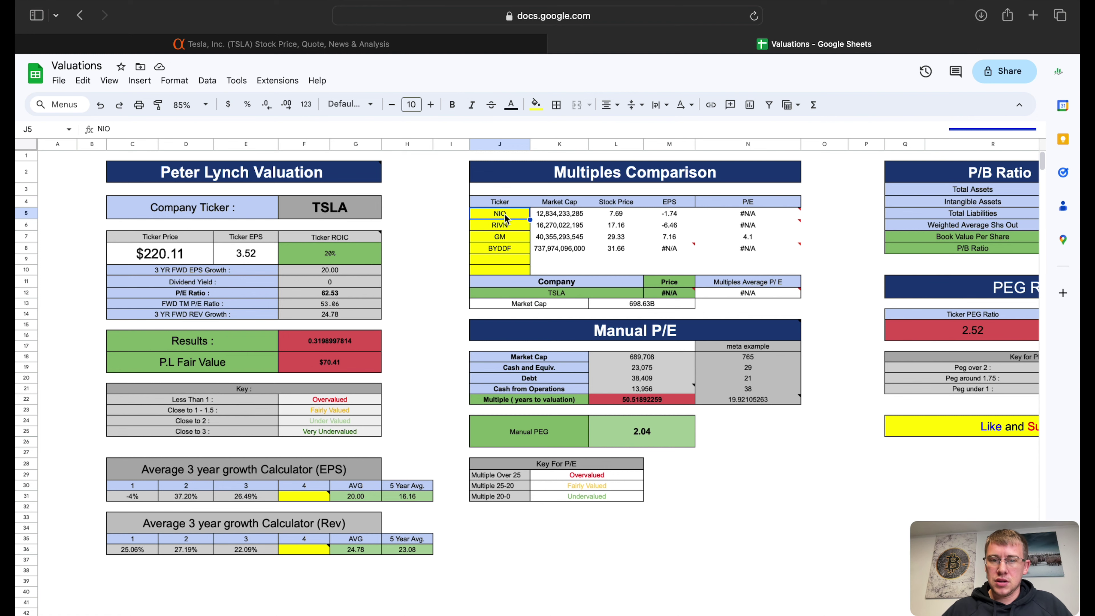
{"action": "key", "text": "Delete"}
{"action": "type", "text": "GM"}
{"action": "key", "text": "Return"}
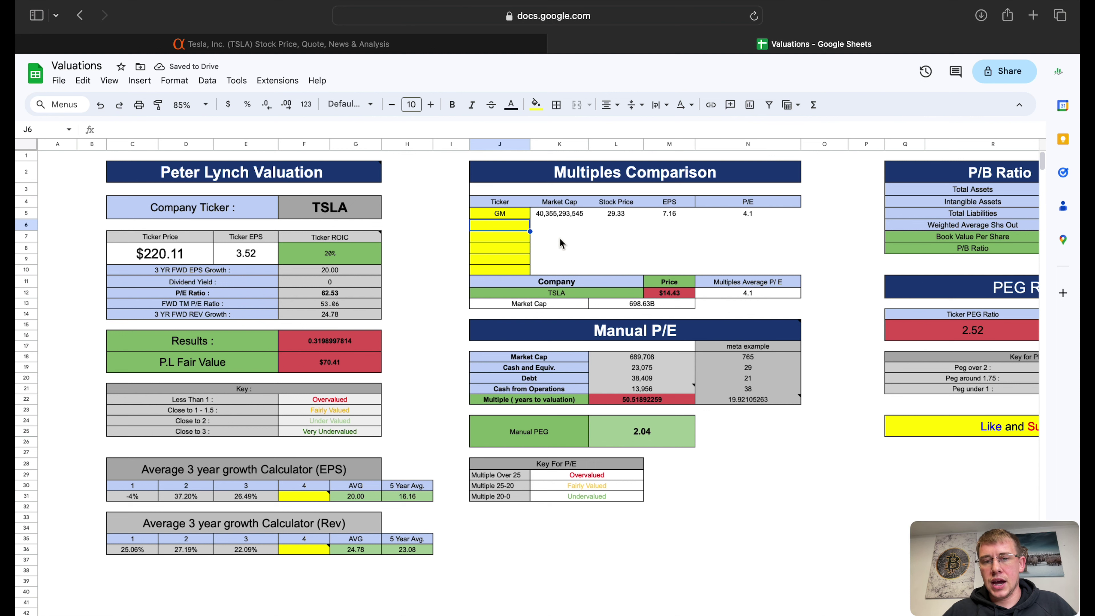
{"action": "left_click", "coordinate": [500, 216]}
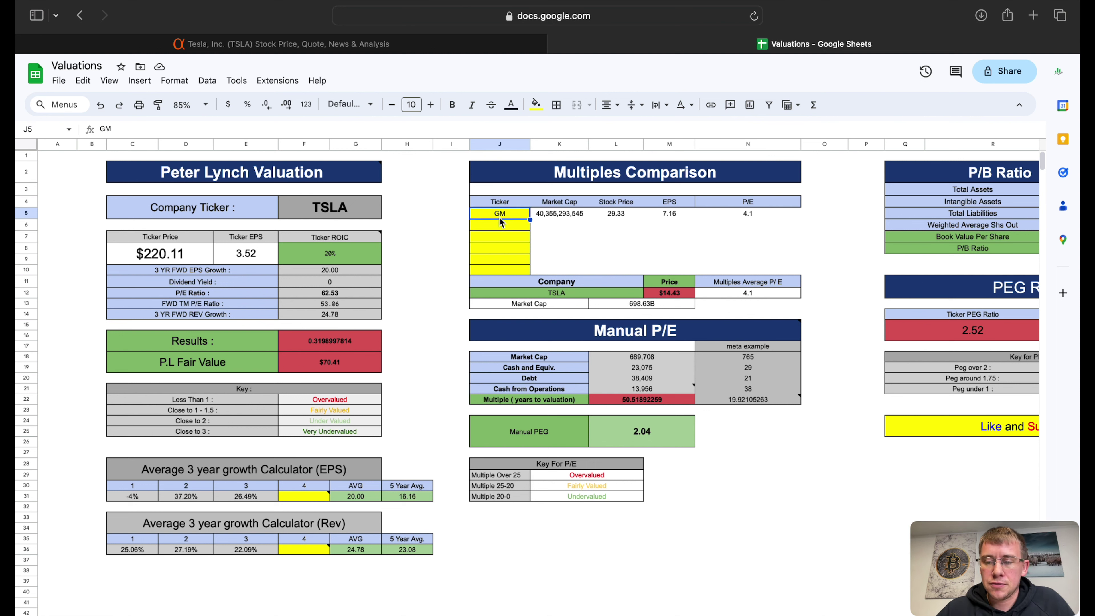
{"action": "key", "text": "Delete"}
{"action": "scroll", "coordinate": [560, 345], "scroll_direction": "right", "scroll_amount": 2}
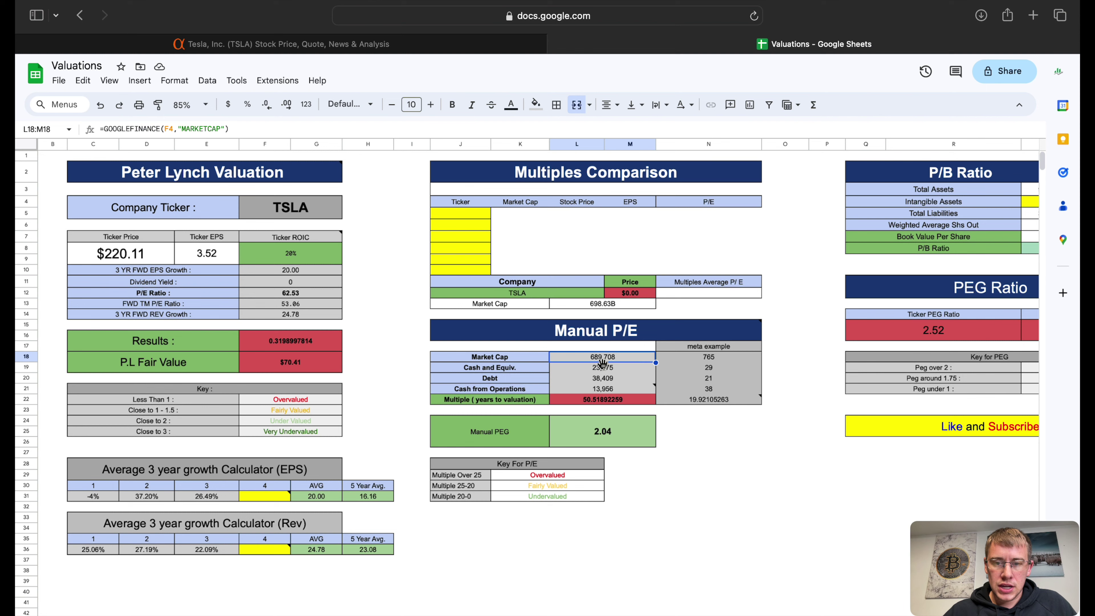
Inspect the Manual P/E debt, cash from operations and years-to-valuation formulas and Overvalued key.
{"action": "left_click", "coordinate": [602, 384]}
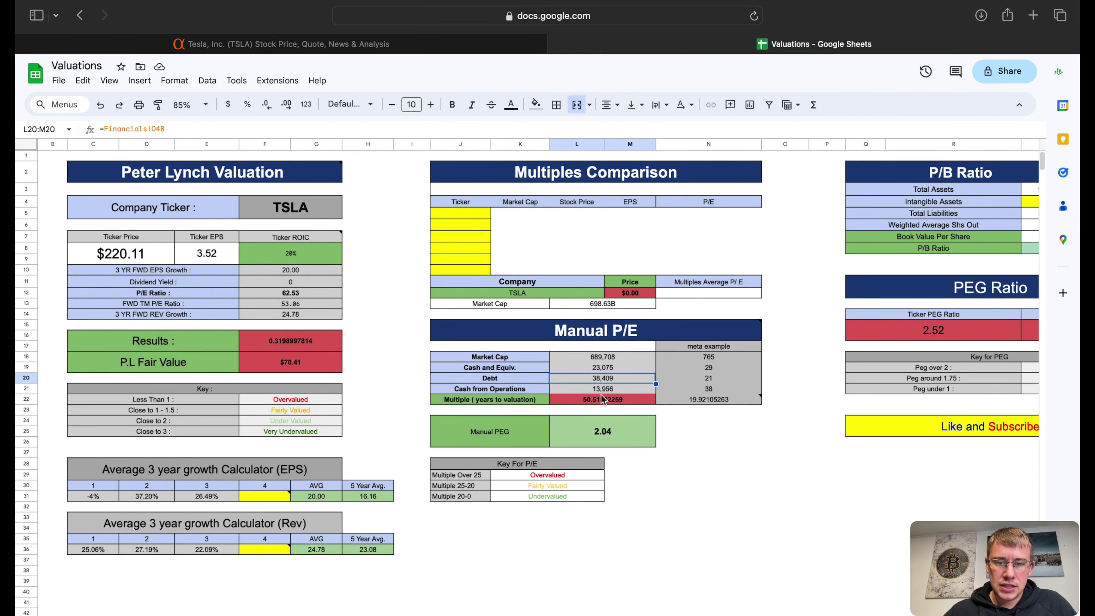
{"action": "left_click", "coordinate": [601, 388]}
{"action": "left_click", "coordinate": [602, 399]}
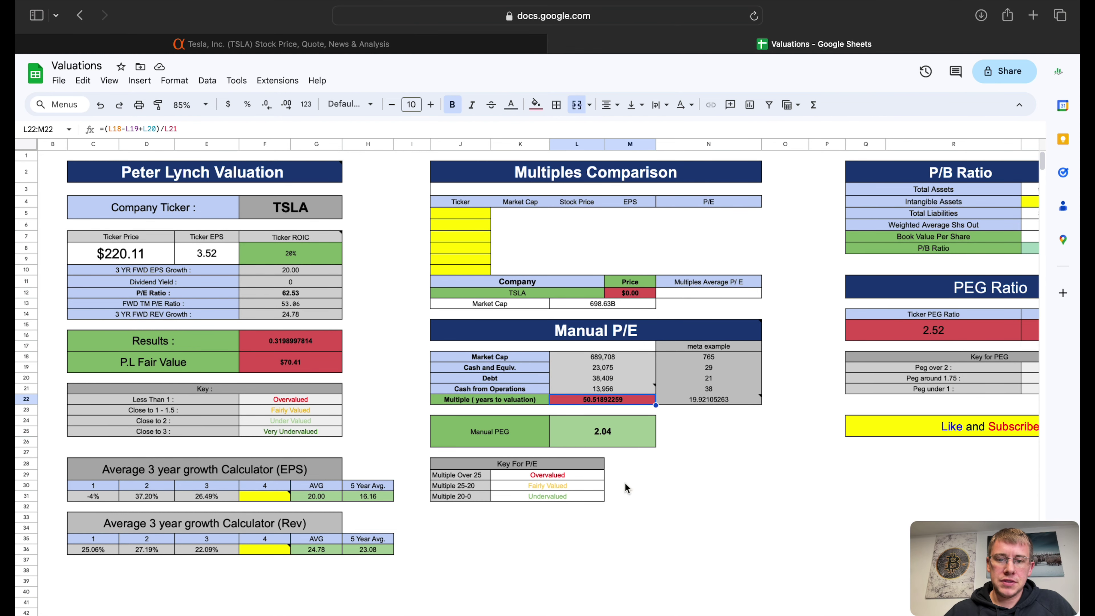
{"action": "scroll", "coordinate": [774, 494], "scroll_direction": "right", "scroll_amount": 1}
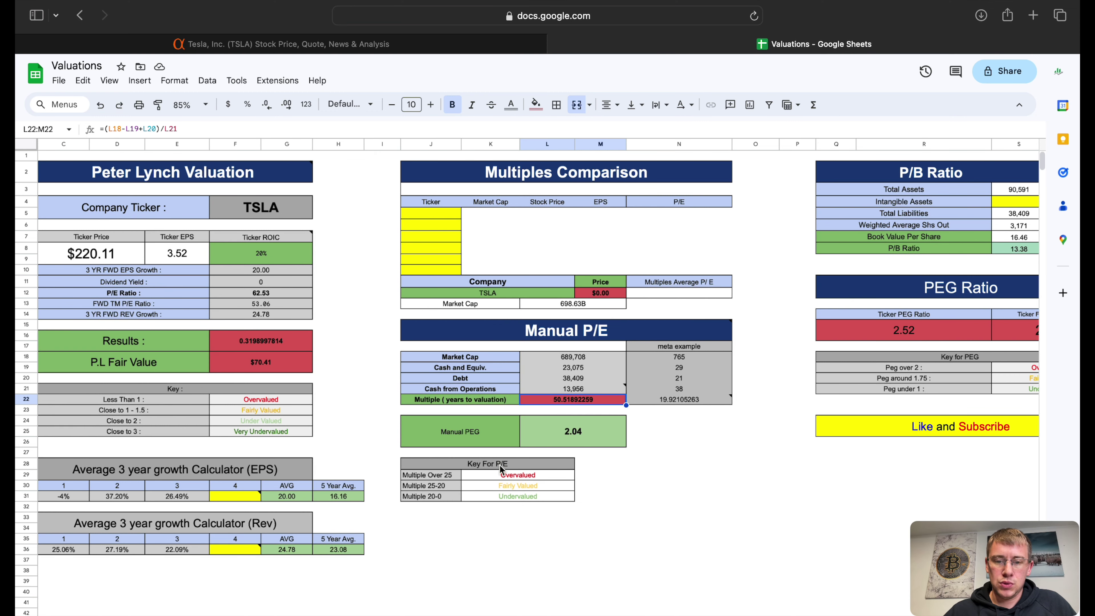
{"action": "left_click", "coordinate": [506, 476]}
Check the 5-year average P/B and the formula behind TSLA's P/B ratio.
{"action": "scroll", "coordinate": [848, 449], "scroll_direction": "right", "scroll_amount": 5}
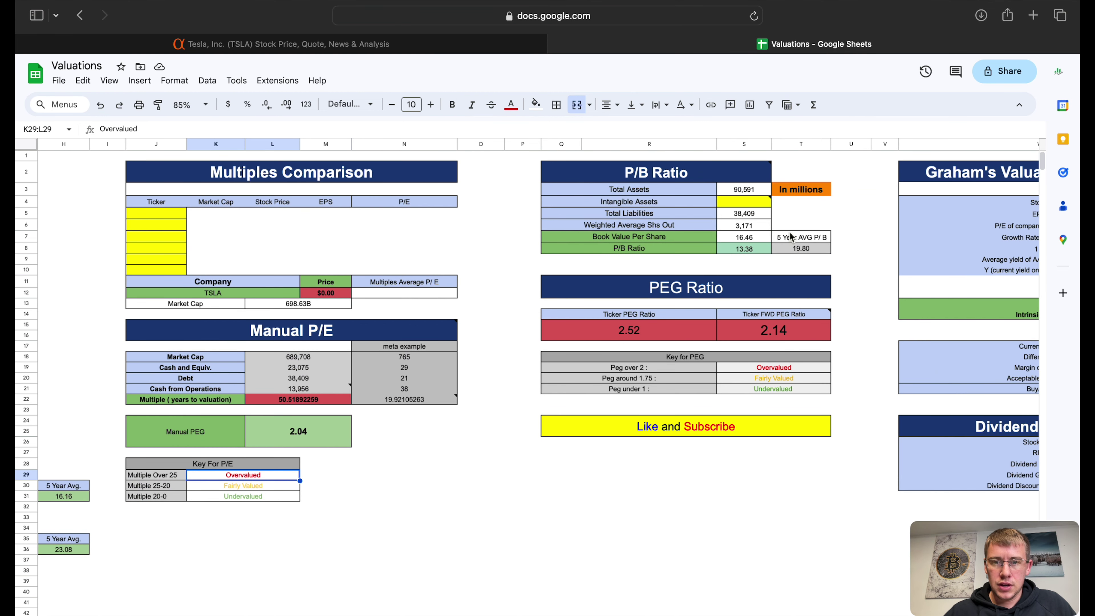
{"action": "left_click", "coordinate": [801, 249]}
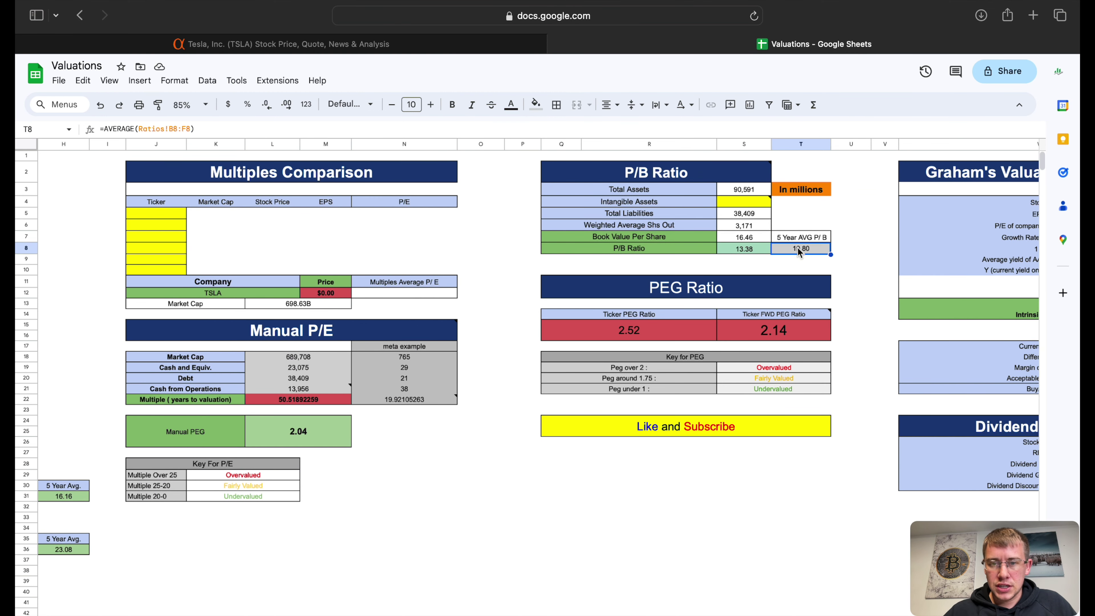
{"action": "left_click", "coordinate": [755, 252]}
Review the forward PEG formula and threshold, then Graham's $146.45 intrinsic value versus $220.11.
{"action": "scroll", "coordinate": [707, 479], "scroll_direction": "right", "scroll_amount": 3}
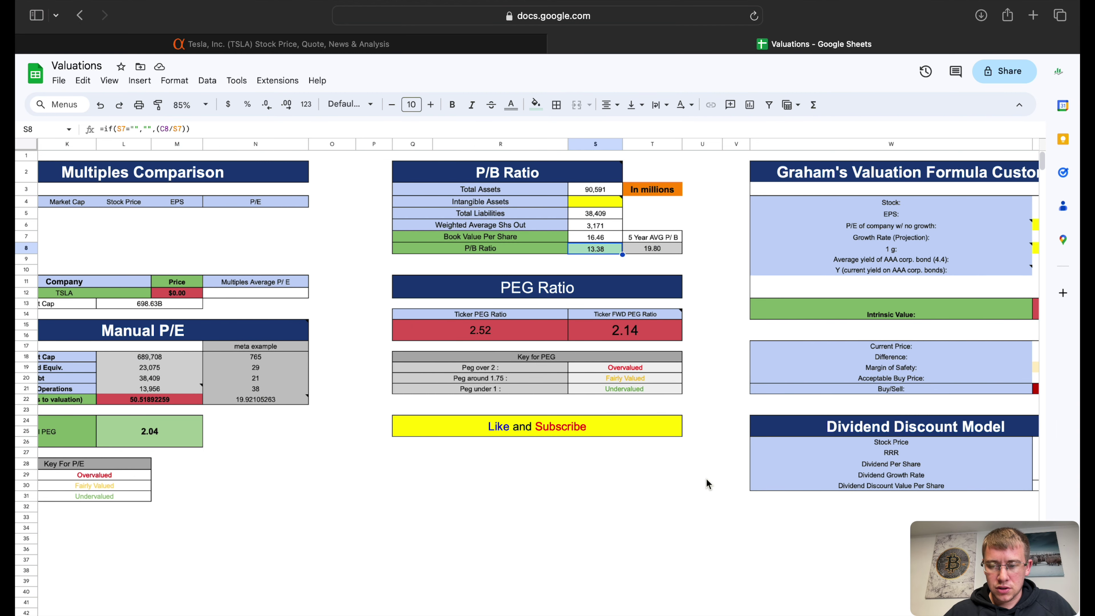
{"action": "left_click", "coordinate": [536, 287]}
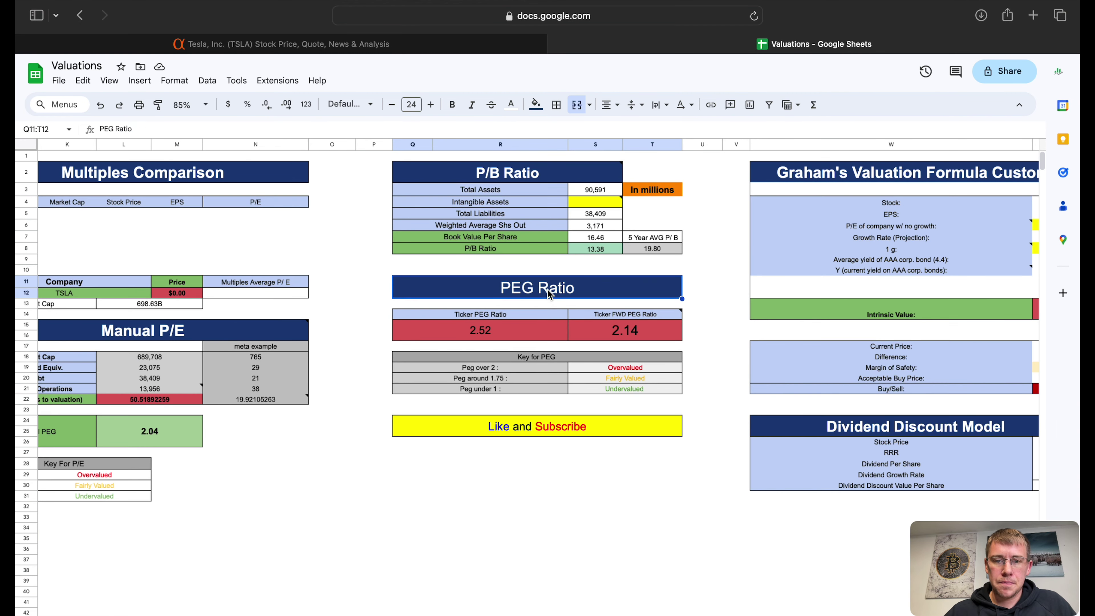
{"action": "left_click", "coordinate": [612, 334]}
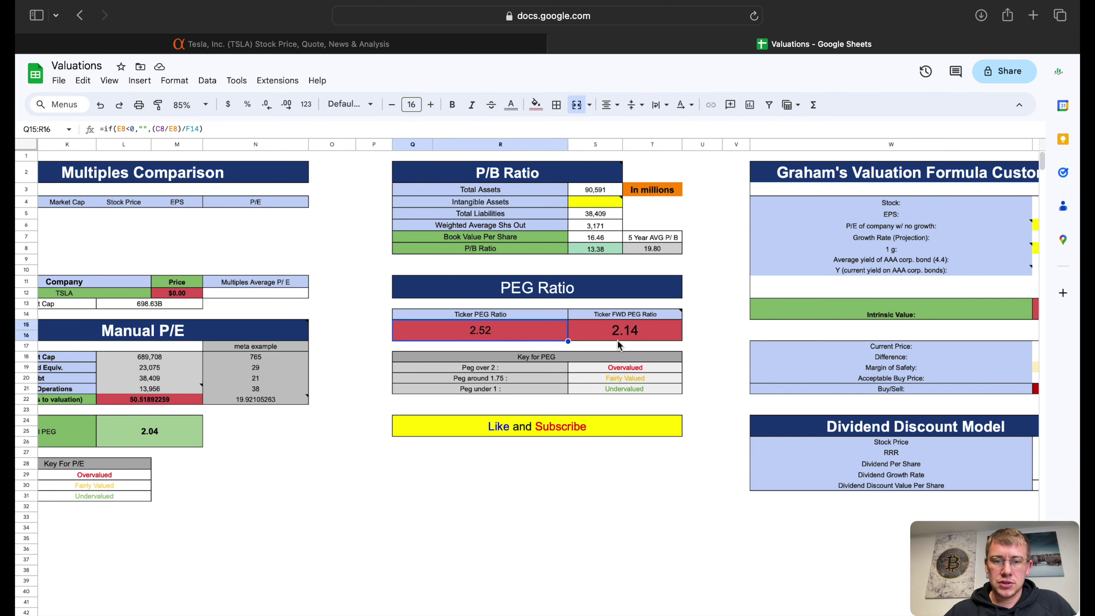
{"action": "left_click", "coordinate": [629, 371]}
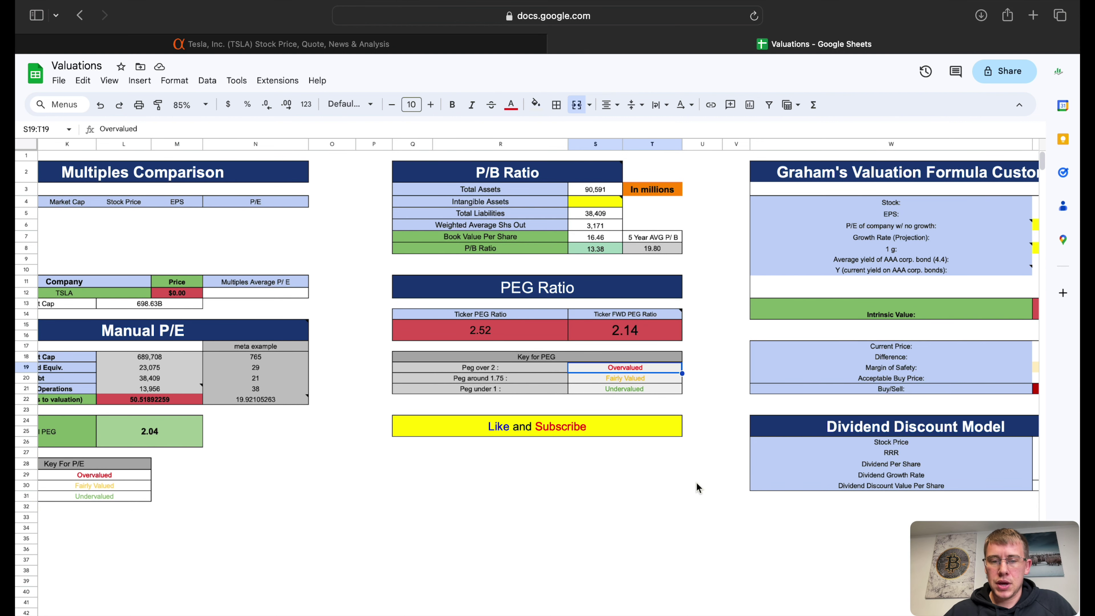
{"action": "scroll", "coordinate": [696, 482], "scroll_direction": "right", "scroll_amount": 8}
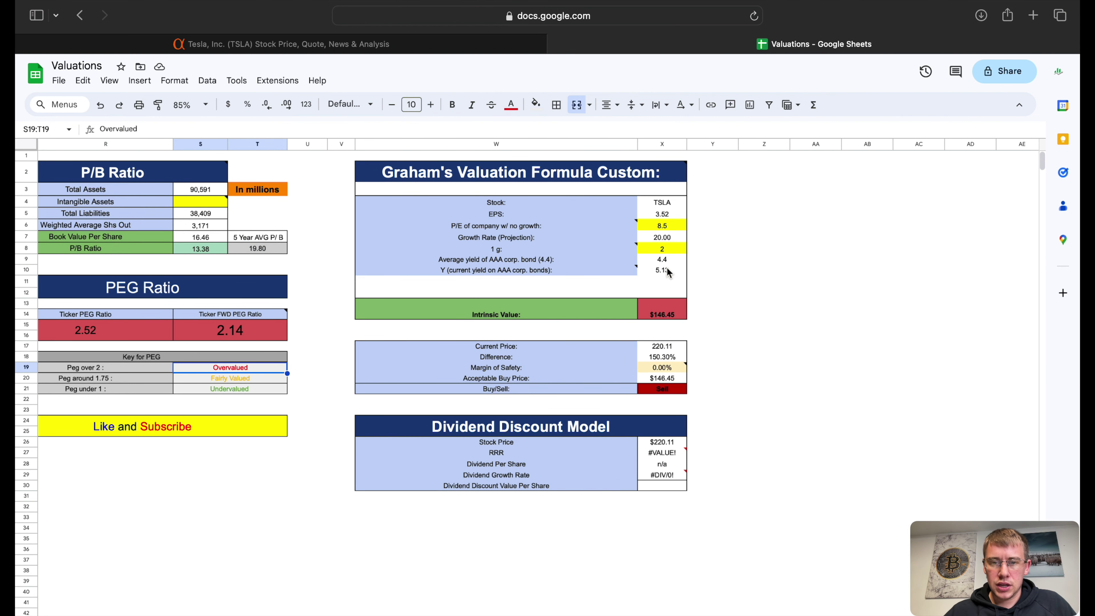
{"action": "left_click", "coordinate": [658, 319]}
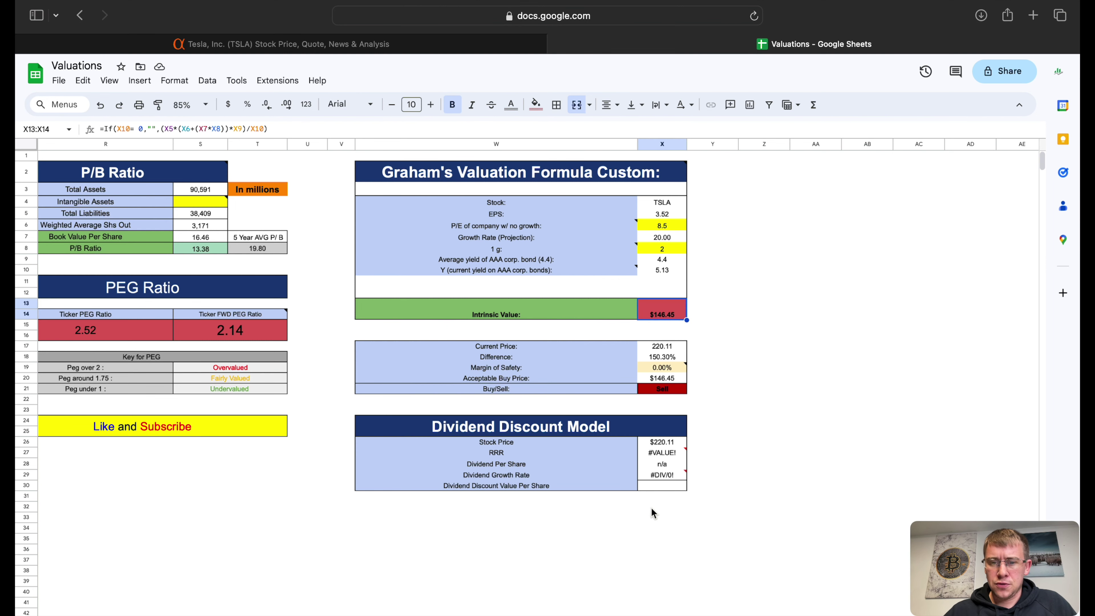
{"action": "key", "text": "alt+Down"}
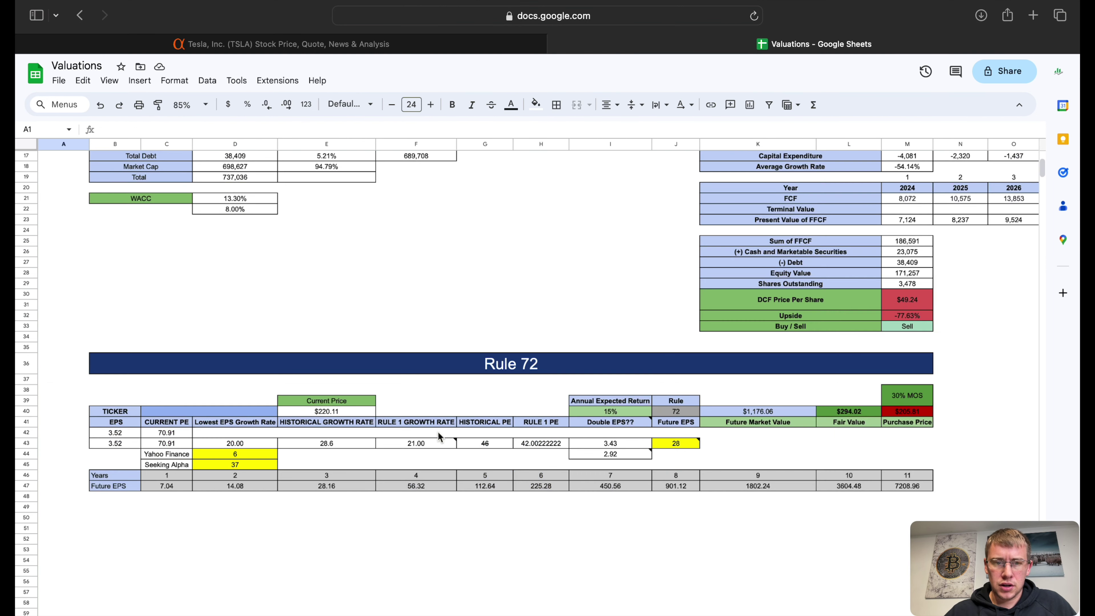
{"action": "scroll", "coordinate": [462, 369], "scroll_direction": "up", "scroll_amount": 8}
{"action": "scroll", "coordinate": [462, 370], "scroll_direction": "right", "scroll_amount": 10}
{"action": "scroll", "coordinate": [487, 349], "scroll_direction": "left", "scroll_amount": 2}
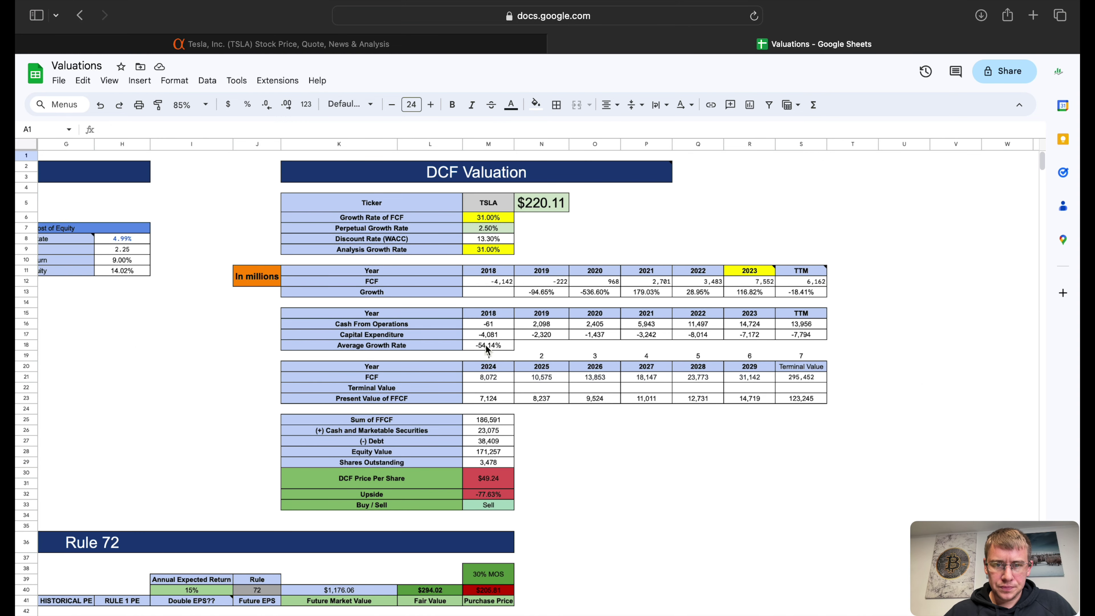
{"action": "left_click", "coordinate": [493, 254]}
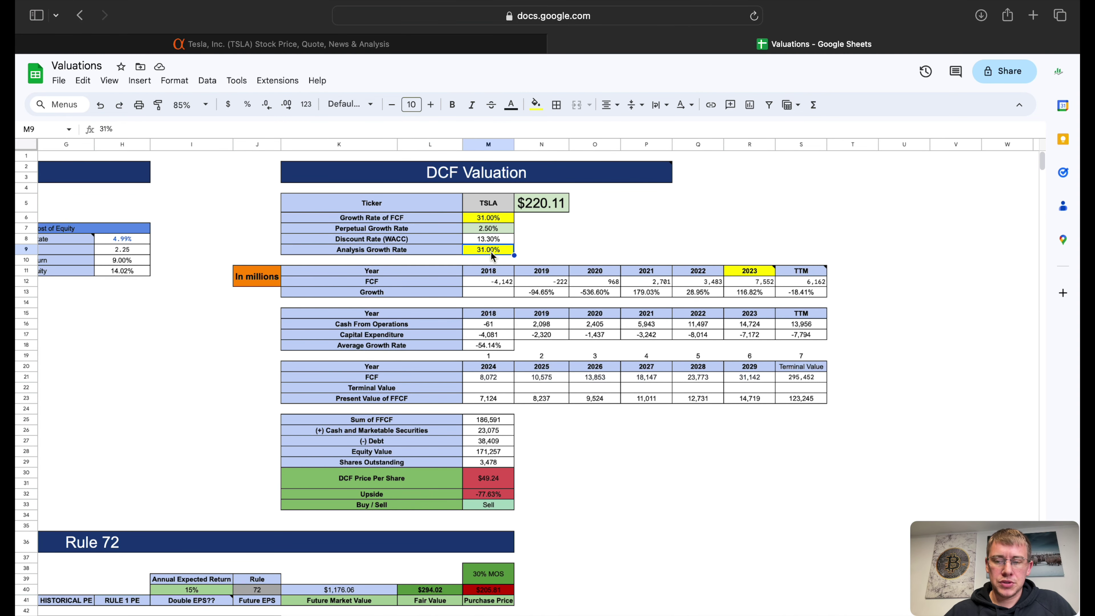
{"action": "left_click", "coordinate": [500, 222]}
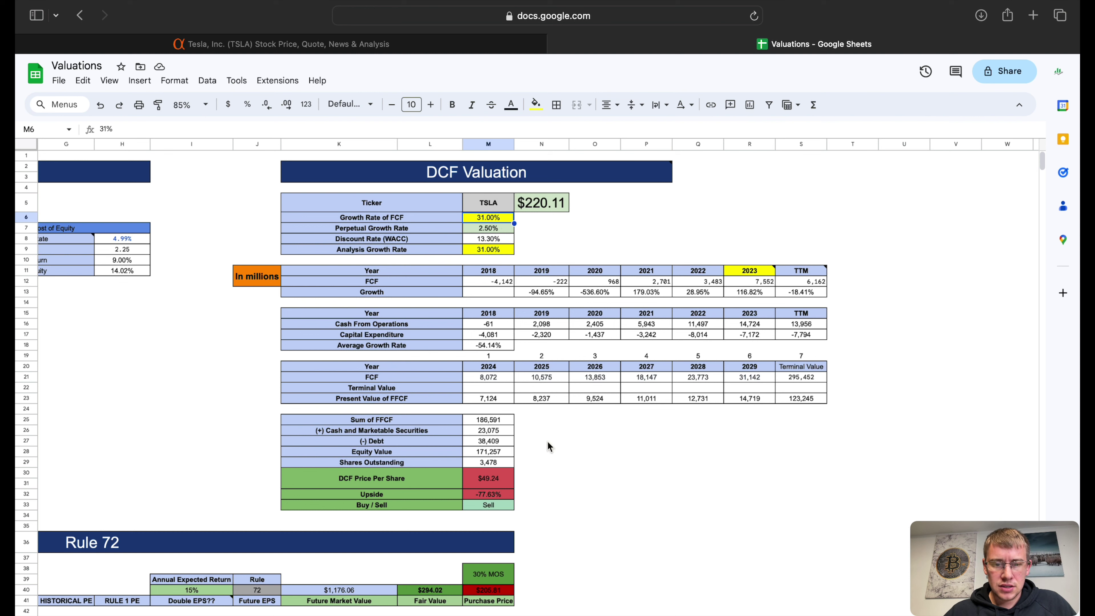
{"action": "left_click", "coordinate": [546, 478]}
{"action": "left_click", "coordinate": [500, 474]}
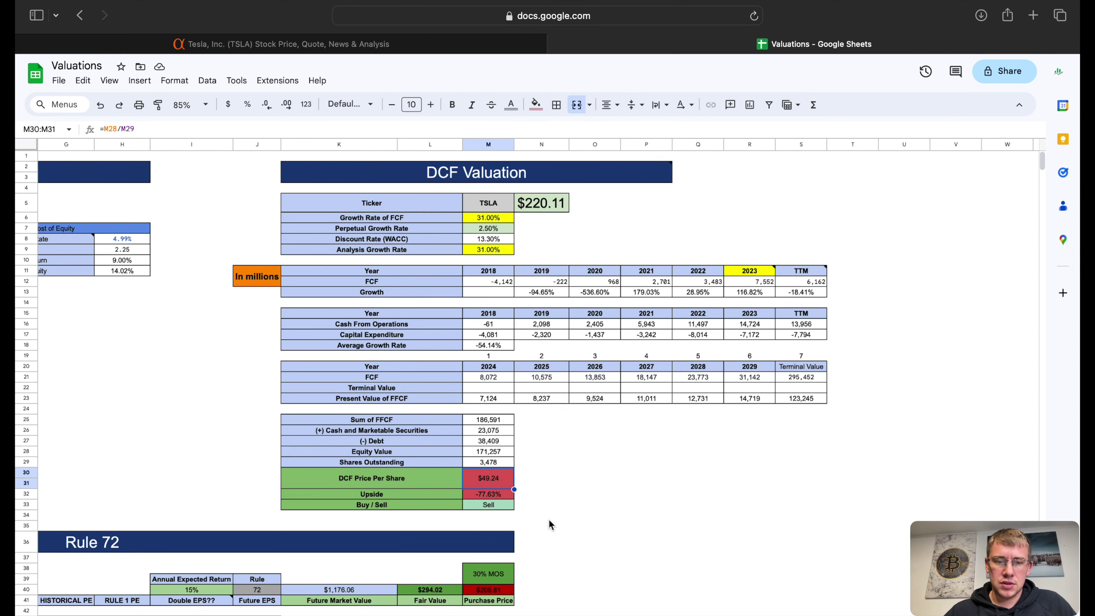
{"action": "scroll", "coordinate": [568, 486], "scroll_direction": "down", "scroll_amount": 4}
{"action": "scroll", "coordinate": [568, 486], "scroll_direction": "left", "scroll_amount": 1}
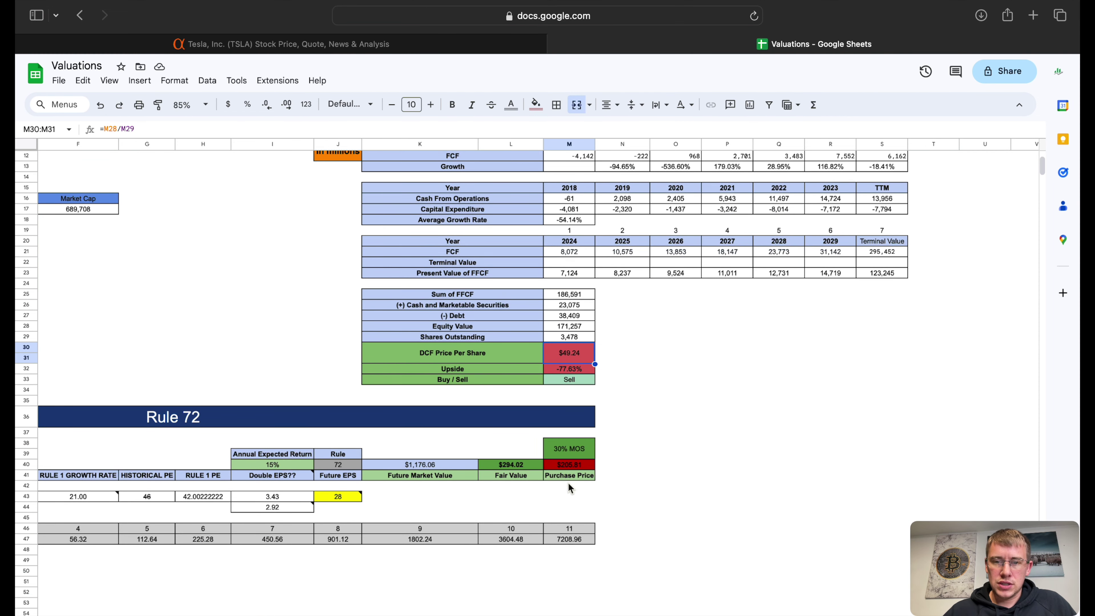
{"action": "scroll", "coordinate": [569, 484], "scroll_direction": "left", "scroll_amount": 5}
{"action": "scroll", "coordinate": [569, 484], "scroll_direction": "down", "scroll_amount": 4}
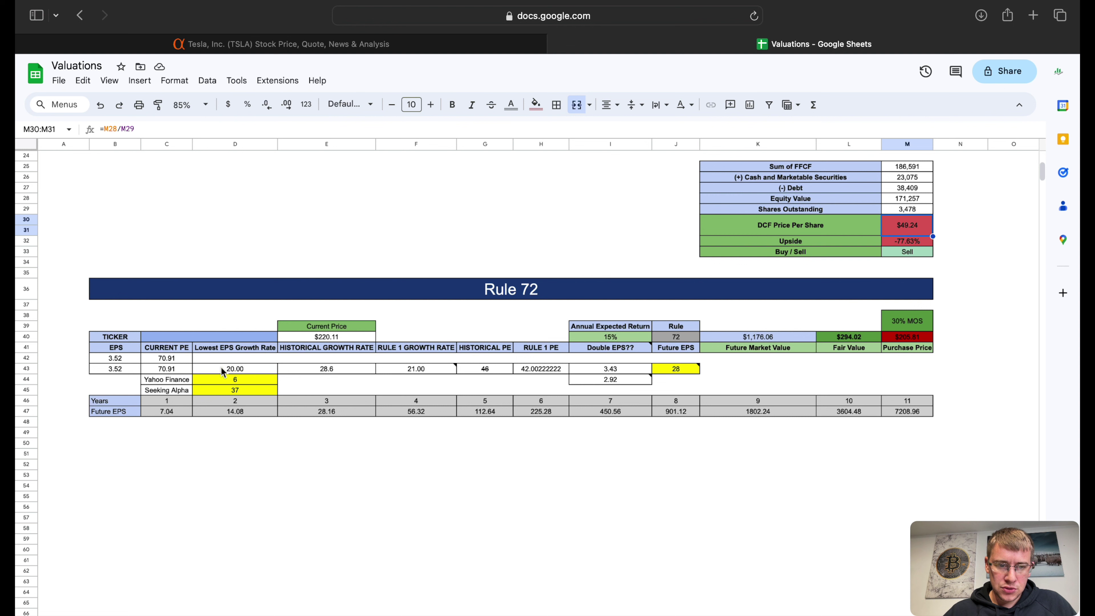
{"action": "left_click", "coordinate": [404, 369]}
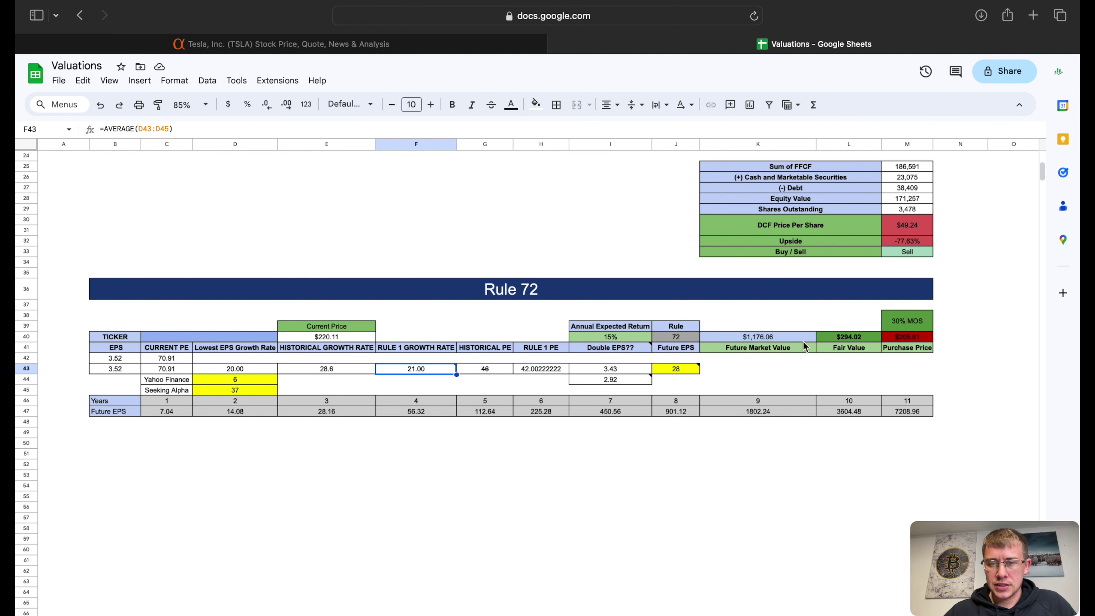
{"action": "left_click", "coordinate": [615, 370]}
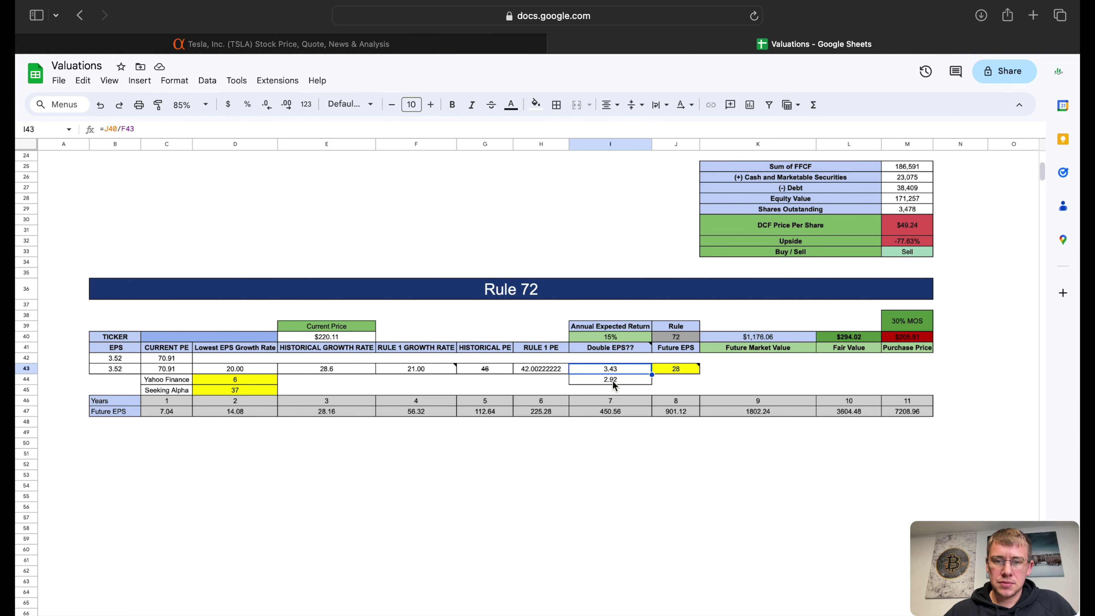
{"action": "left_click", "coordinate": [614, 383]}
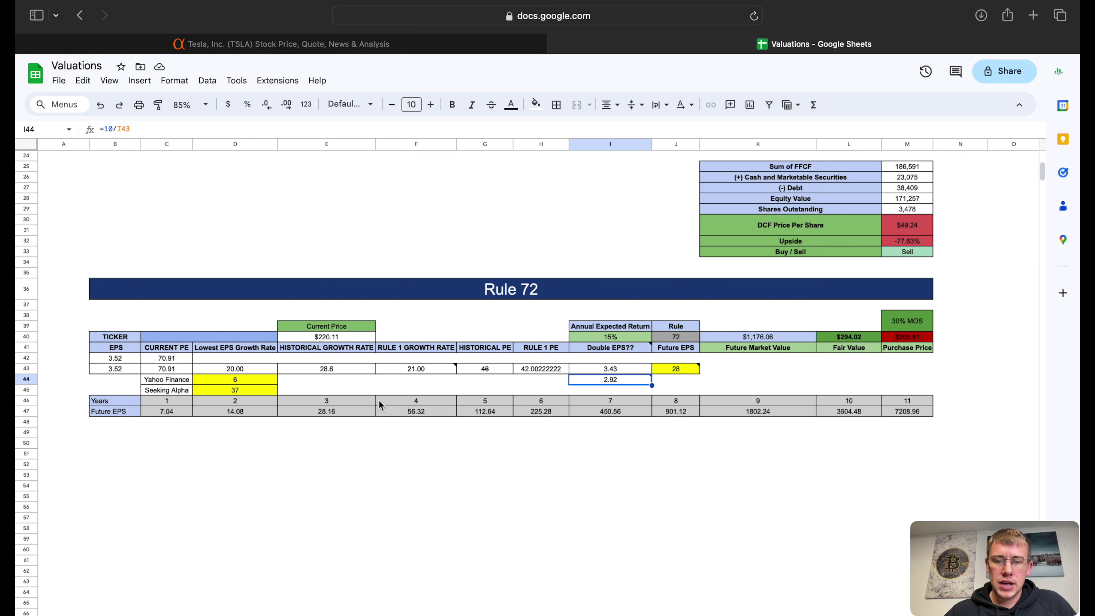
{"action": "left_click", "coordinate": [325, 410]}
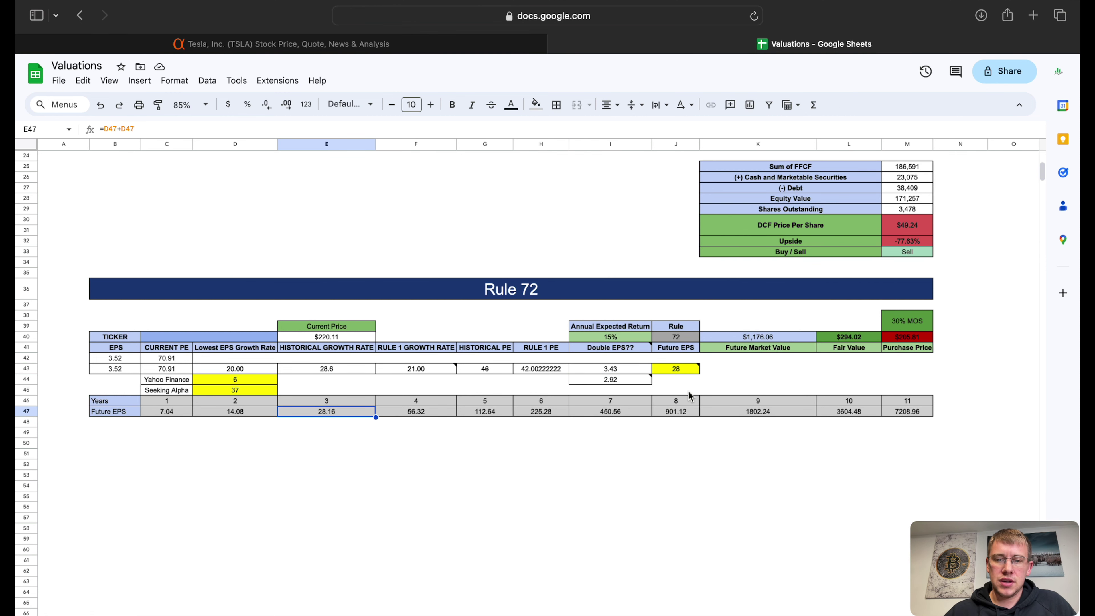
{"action": "left_click", "coordinate": [842, 328]}
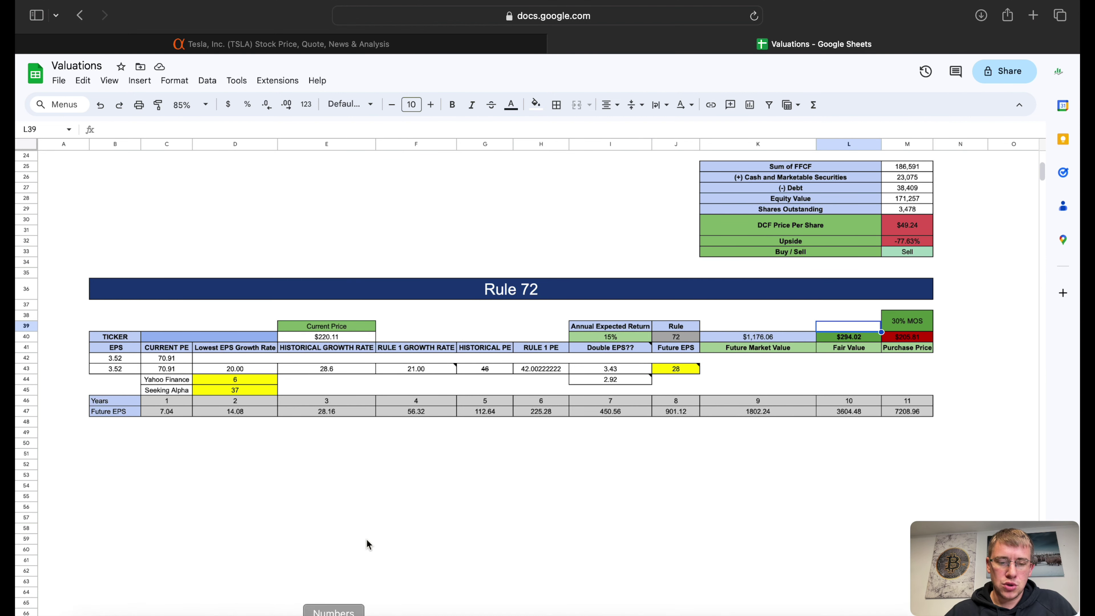
On the SUMMARY sheet, inspect the live TSLA price and $112.02 fair value formulas.
{"action": "left_click", "coordinate": [428, 614]}
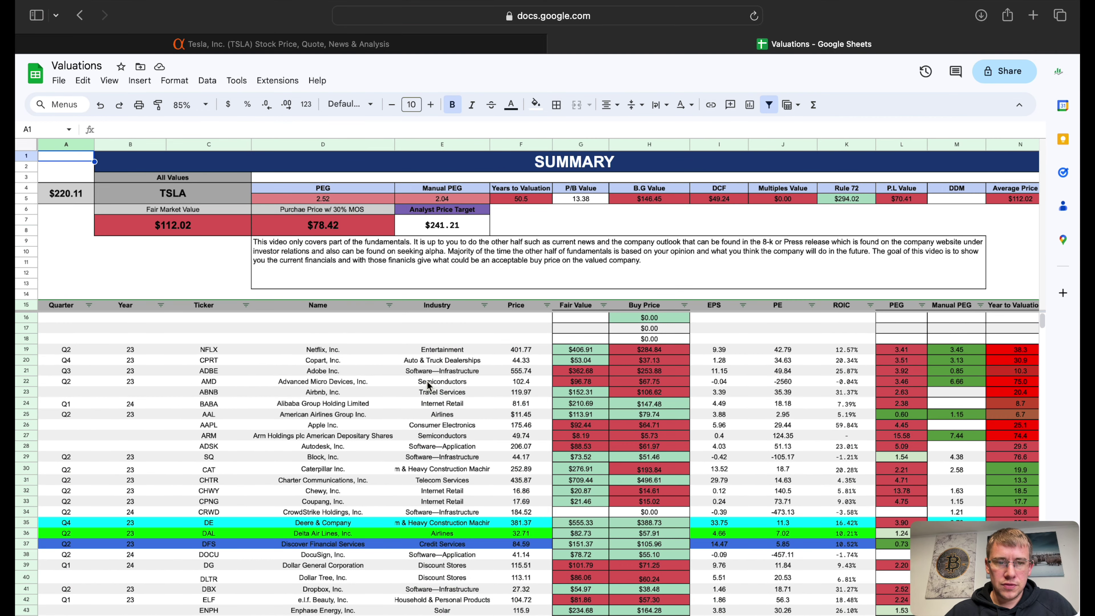
{"action": "left_click", "coordinate": [65, 194]}
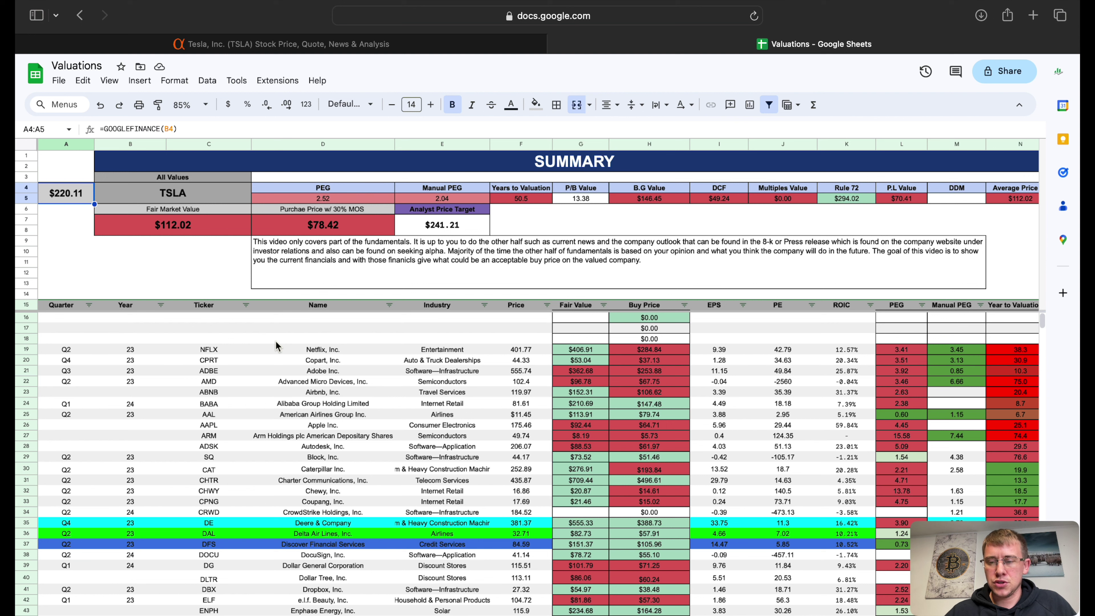
{"action": "left_click", "coordinate": [190, 224]}
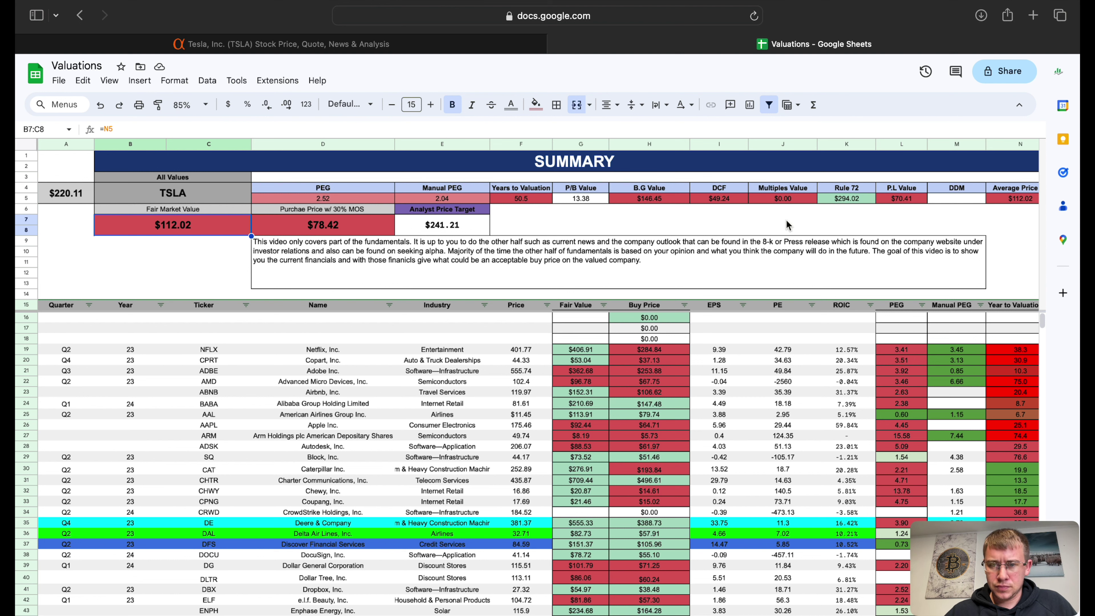
Clear the $0.00 Multiples Value and check the $140.03 fair value, 30%-margin price and analyst target.
{"action": "left_click", "coordinate": [791, 199]}
{"action": "key", "text": "Delete"}
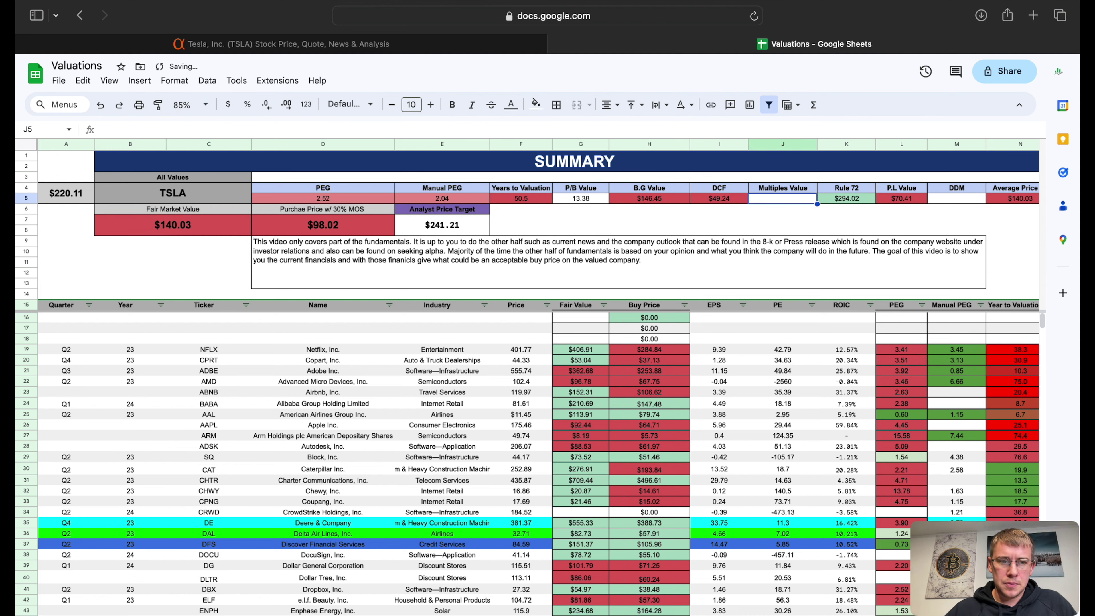
{"action": "left_click", "coordinate": [128, 233]}
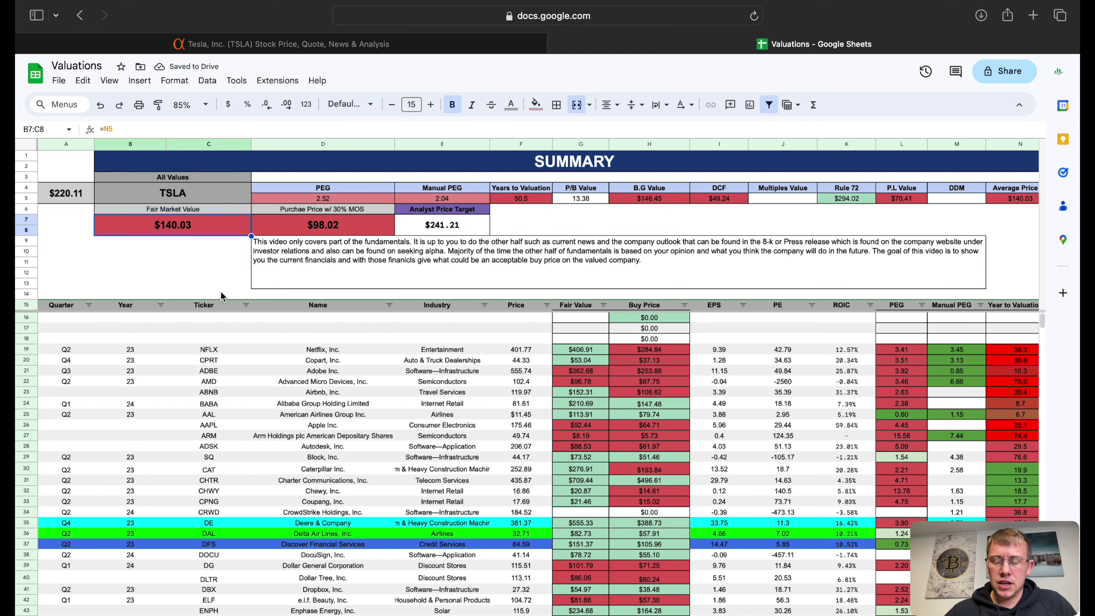
{"action": "left_click", "coordinate": [341, 227]}
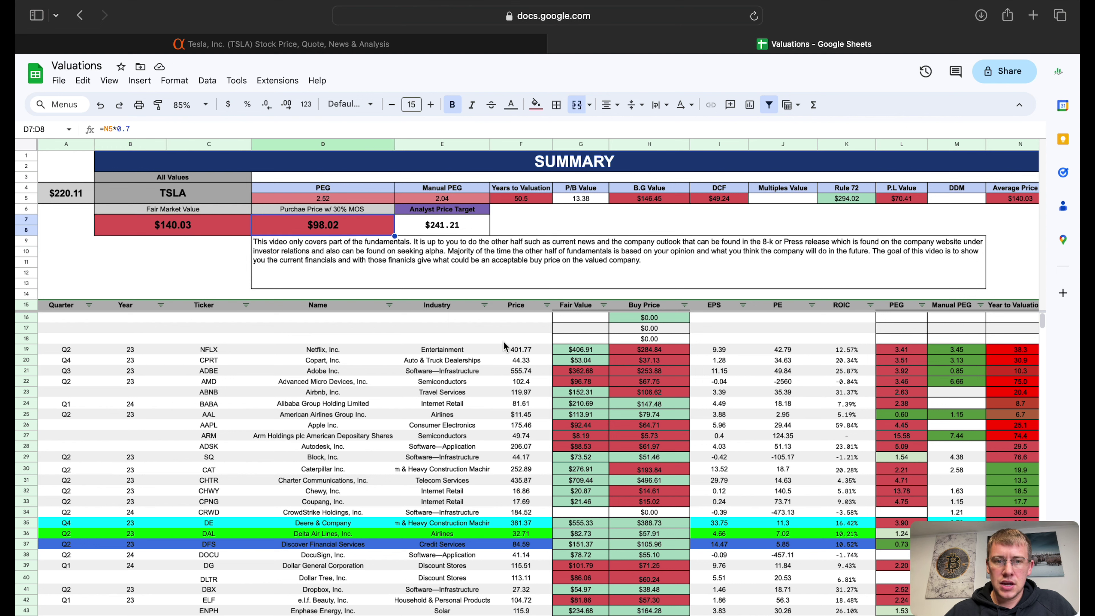
{"action": "left_click", "coordinate": [450, 228]}
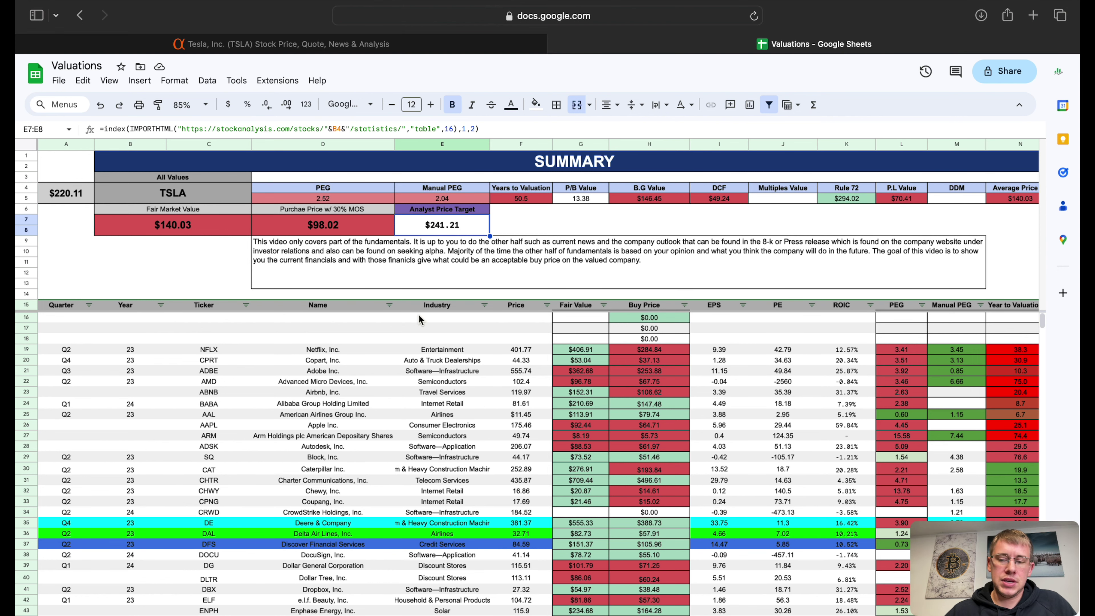
{"action": "scroll", "coordinate": [452, 326], "scroll_direction": "down", "scroll_amount": 10}
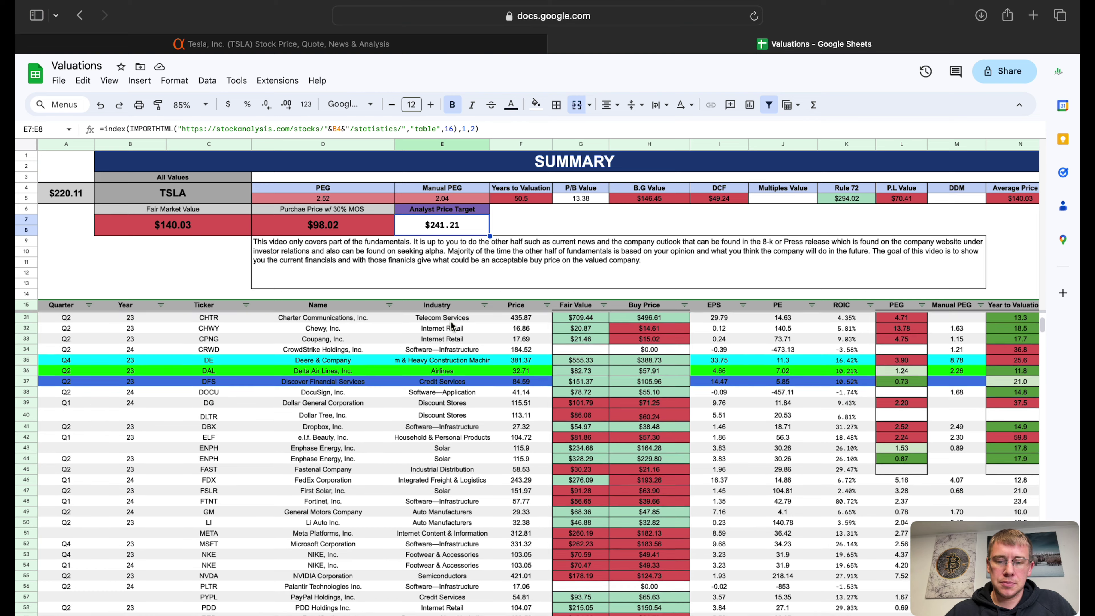
{"action": "scroll", "coordinate": [451, 326], "scroll_direction": "down", "scroll_amount": 8}
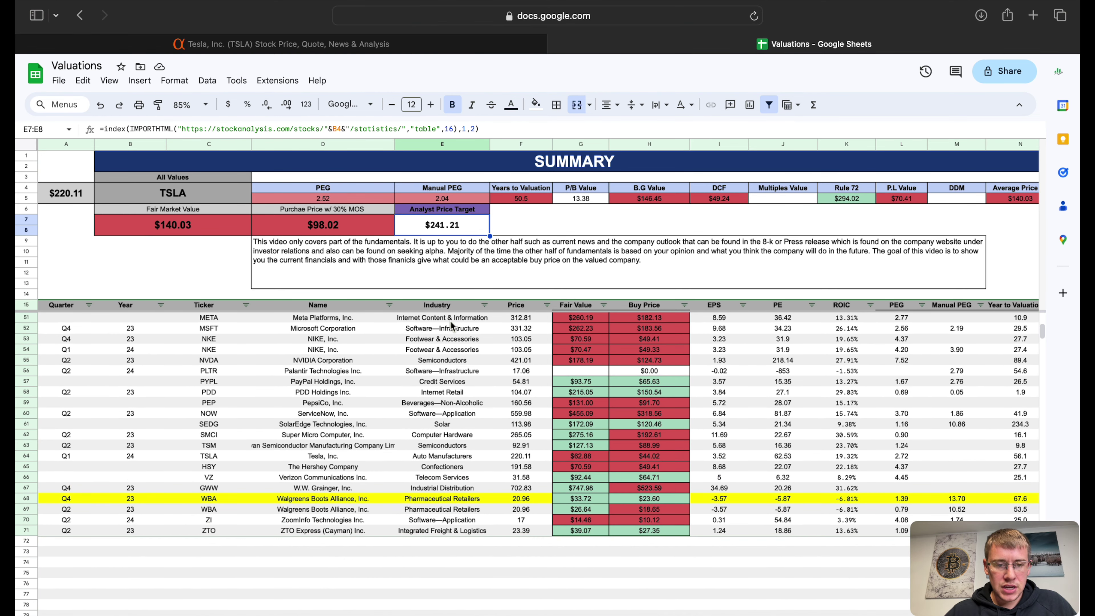
{"action": "left_click", "coordinate": [22, 466]}
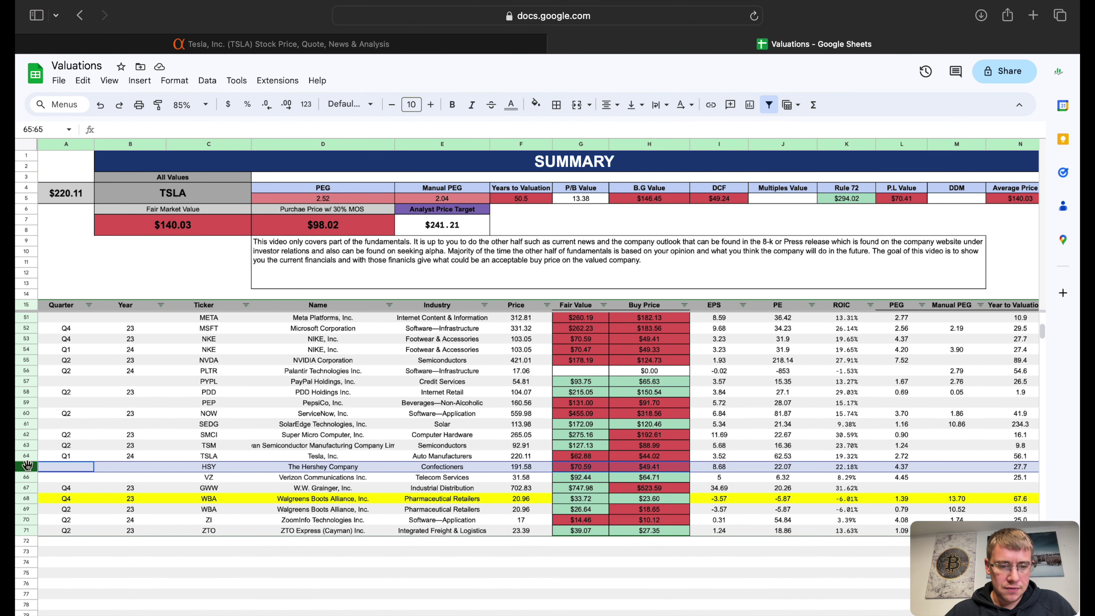
{"action": "left_click", "coordinate": [26, 455]}
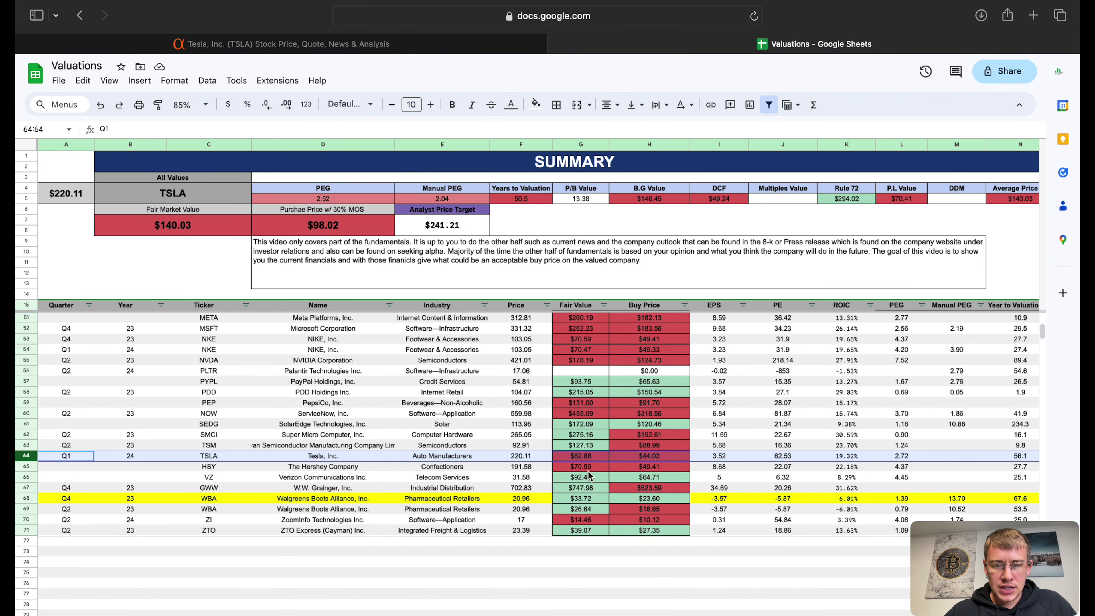
{"action": "left_click", "coordinate": [589, 456]}
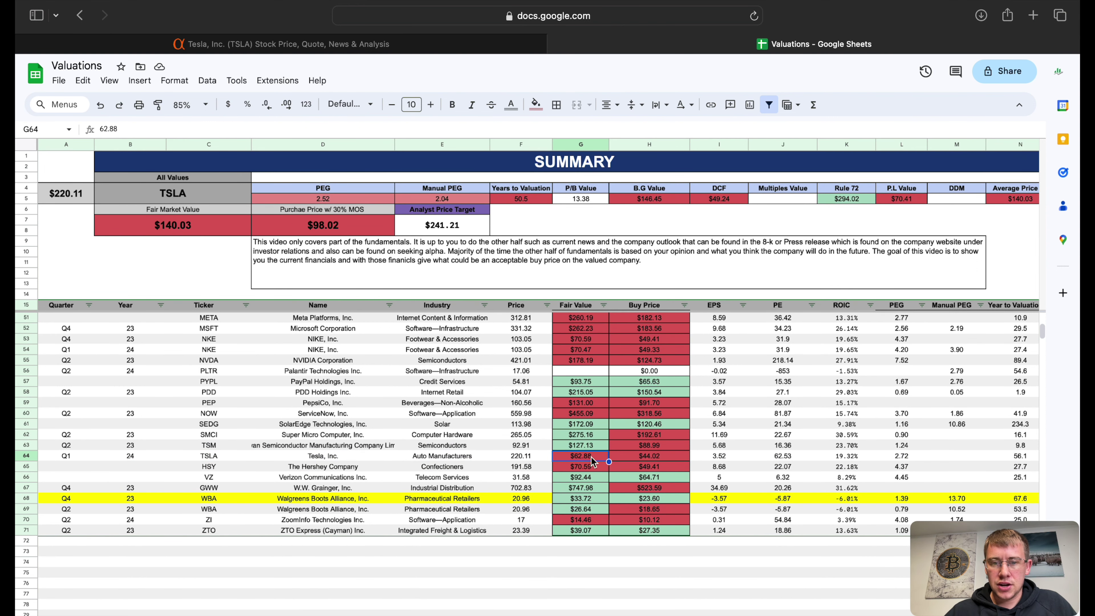
{"action": "left_click", "coordinate": [636, 458]}
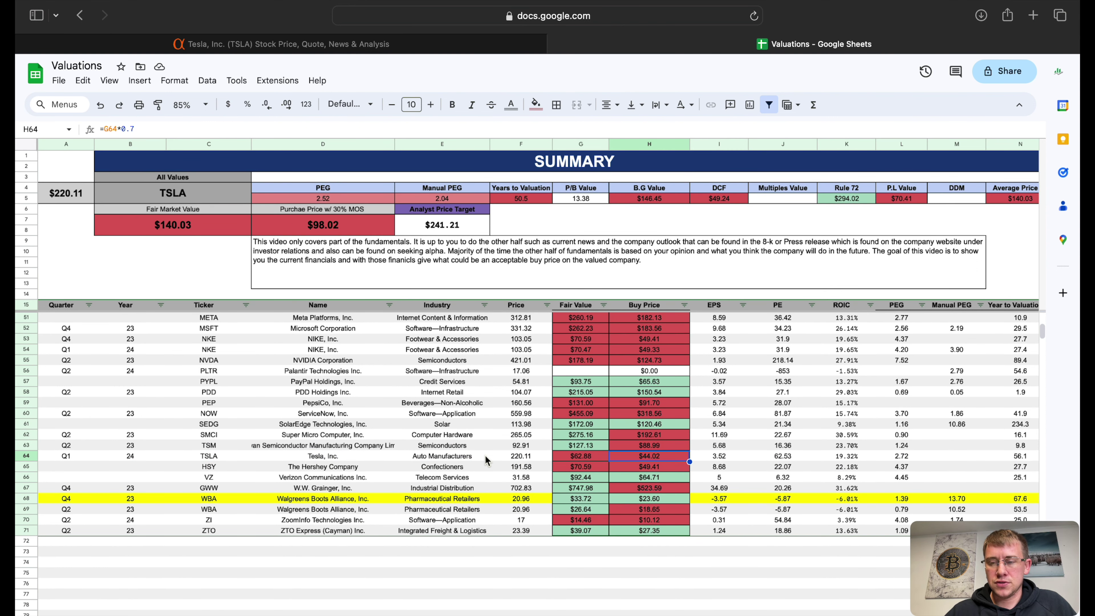
{"action": "scroll", "coordinate": [485, 460], "scroll_direction": "up", "scroll_amount": 12}
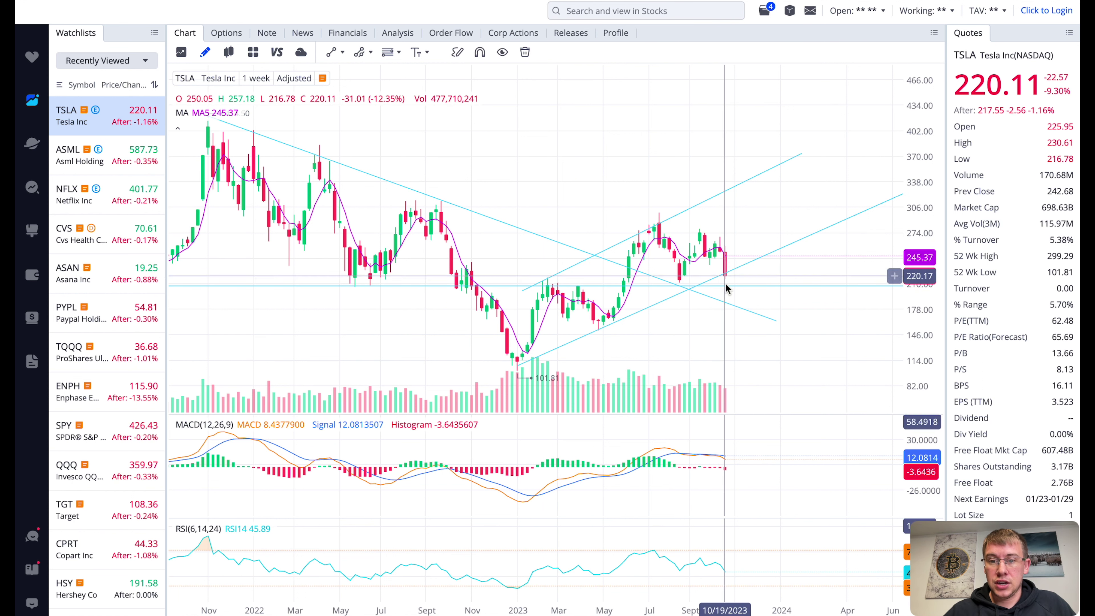
Select the descending trendline on the weekly TSLA chart.
{"action": "left_click", "coordinate": [724, 305]}
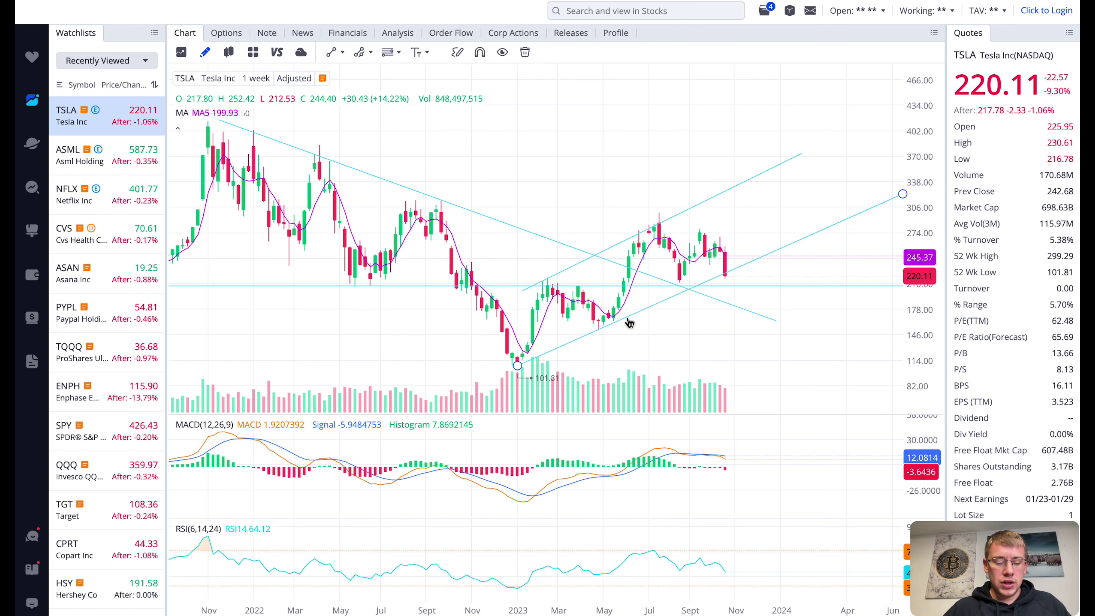
Switch to GoodNotes and scroll the TSLA Q3 23 8-K report down to the Operational Summary.
{"action": "key", "text": "super+Tab"}
{"action": "key", "text": "super+Tab"}
{"action": "key", "text": "super+Tab"}
{"action": "key", "text": "super+Tab"}
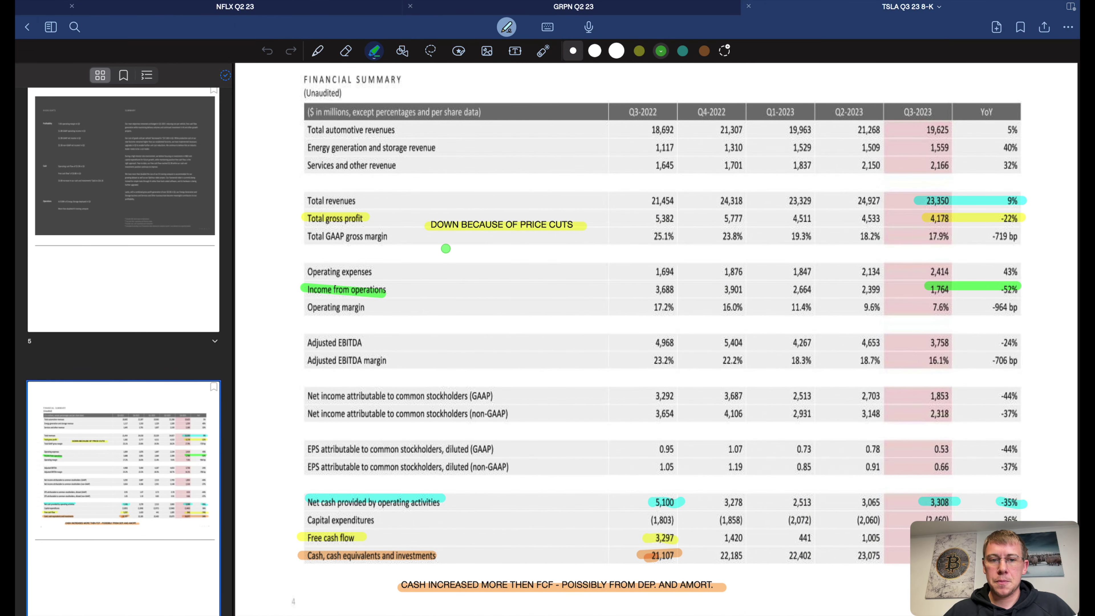
{"action": "scroll", "coordinate": [445, 248], "scroll_direction": "down", "scroll_amount": 15}
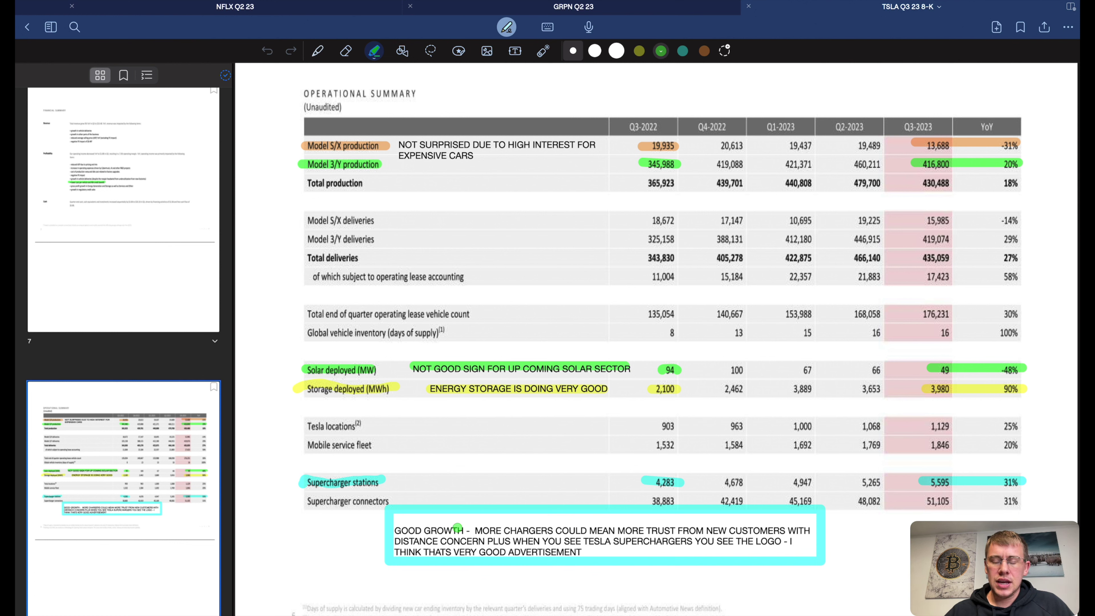
Highlight 'MORE CHARGERS COULD MEAN' in green in the cyan supercharger note, then leave GoodNotes.
{"action": "left_click_drag", "start_coordinate": [475, 531], "coordinate": [608, 532]}
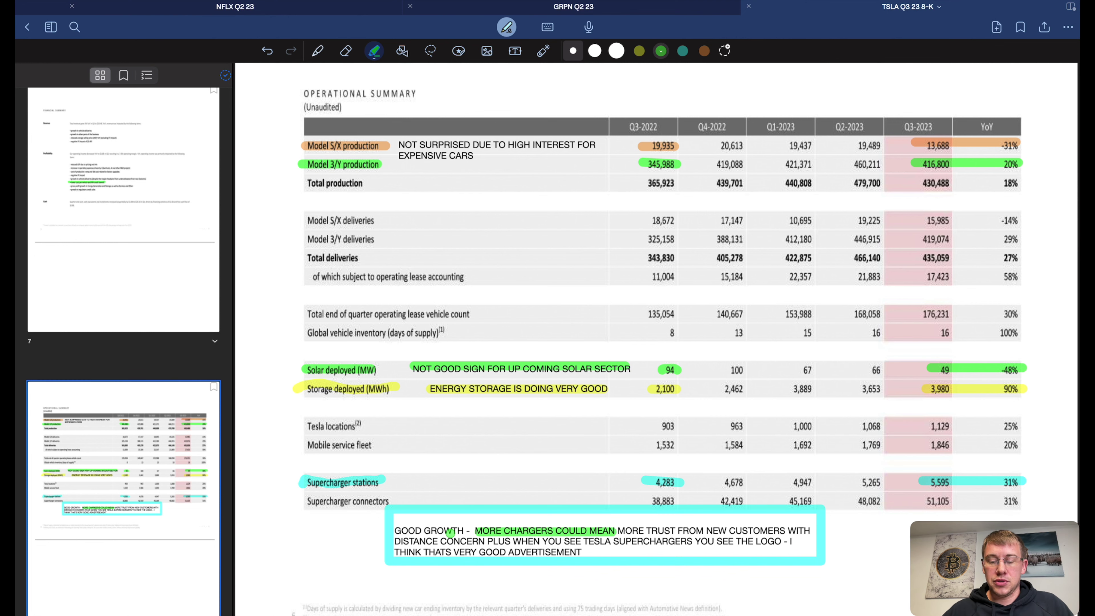
{"action": "scroll", "coordinate": [318, 434], "scroll_direction": "up", "scroll_amount": 2}
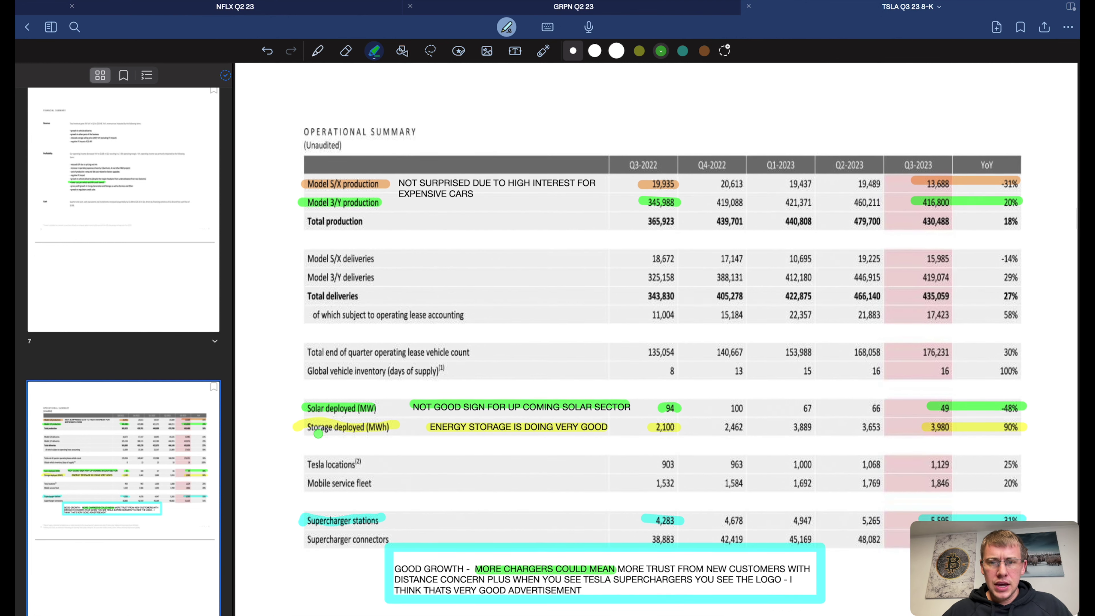
{"action": "scroll", "coordinate": [318, 434], "scroll_direction": "down", "scroll_amount": 1}
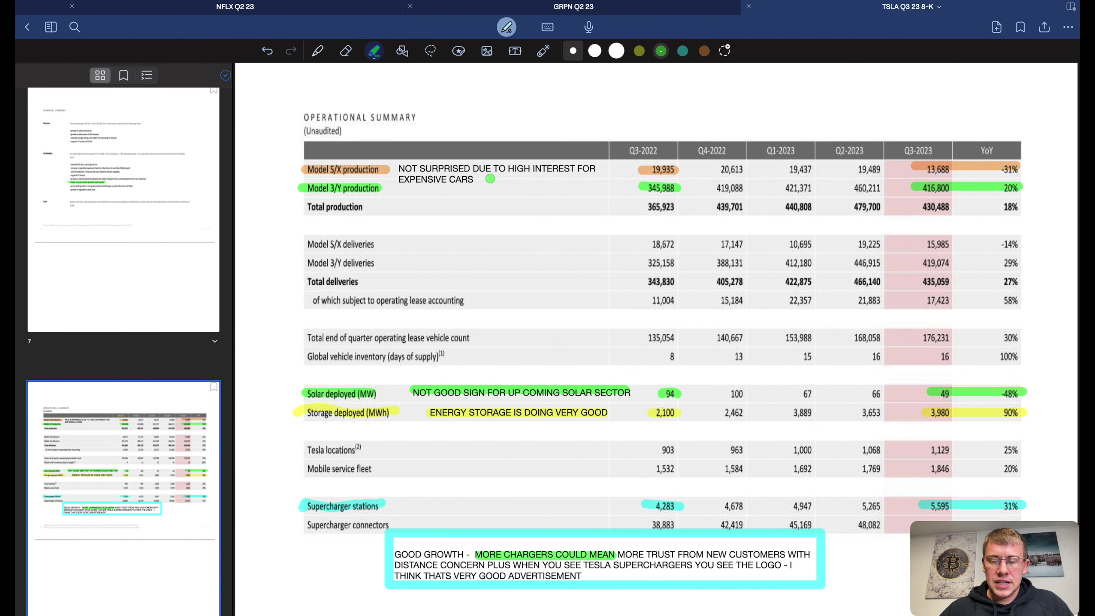
{"action": "key", "text": "super+Tab"}
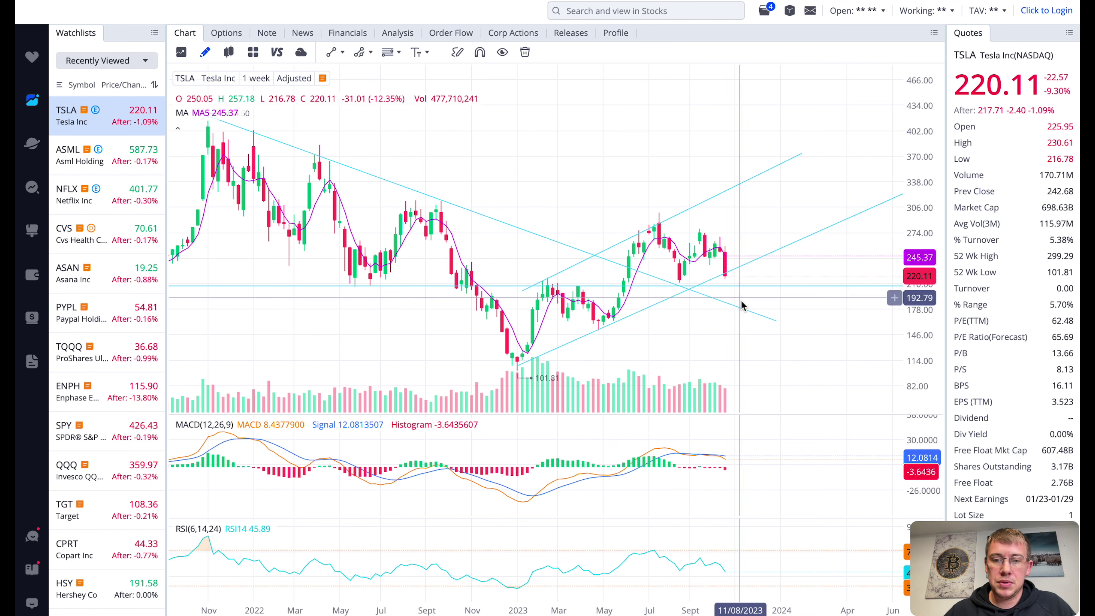
Select the descending trendline on Tesla's weekly moomoo chart.
{"action": "left_click", "coordinate": [737, 309]}
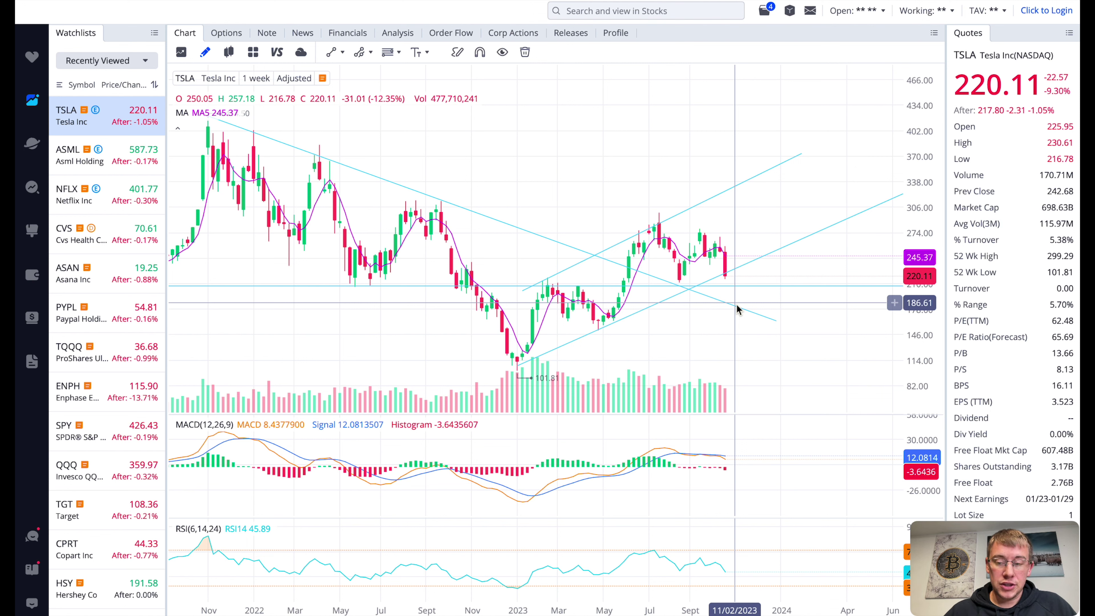
{"action": "left_click", "coordinate": [736, 307]}
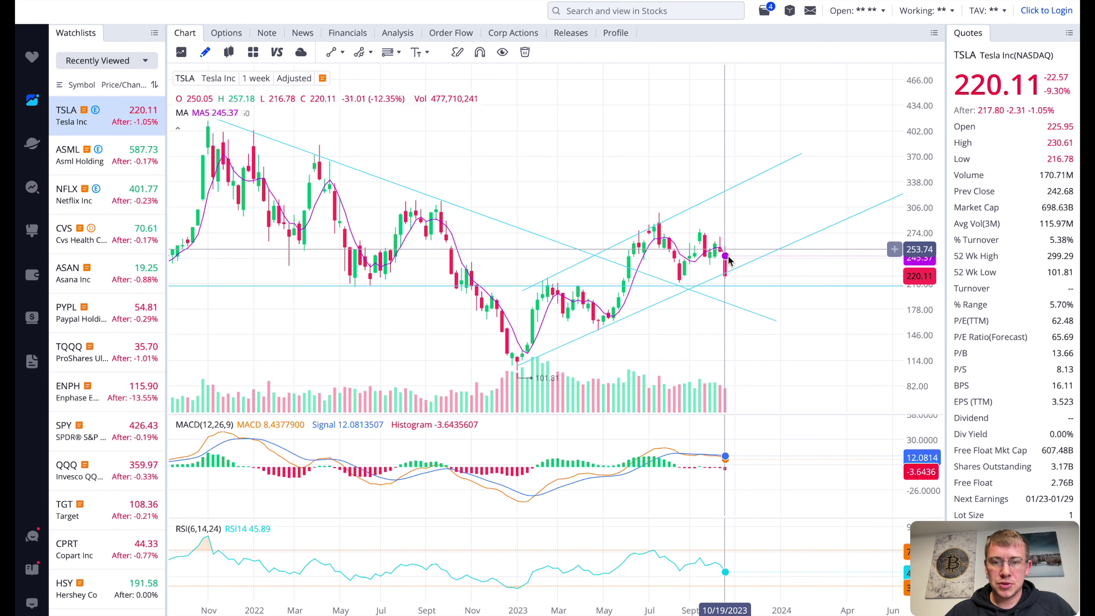
{"action": "left_click", "coordinate": [734, 307]}
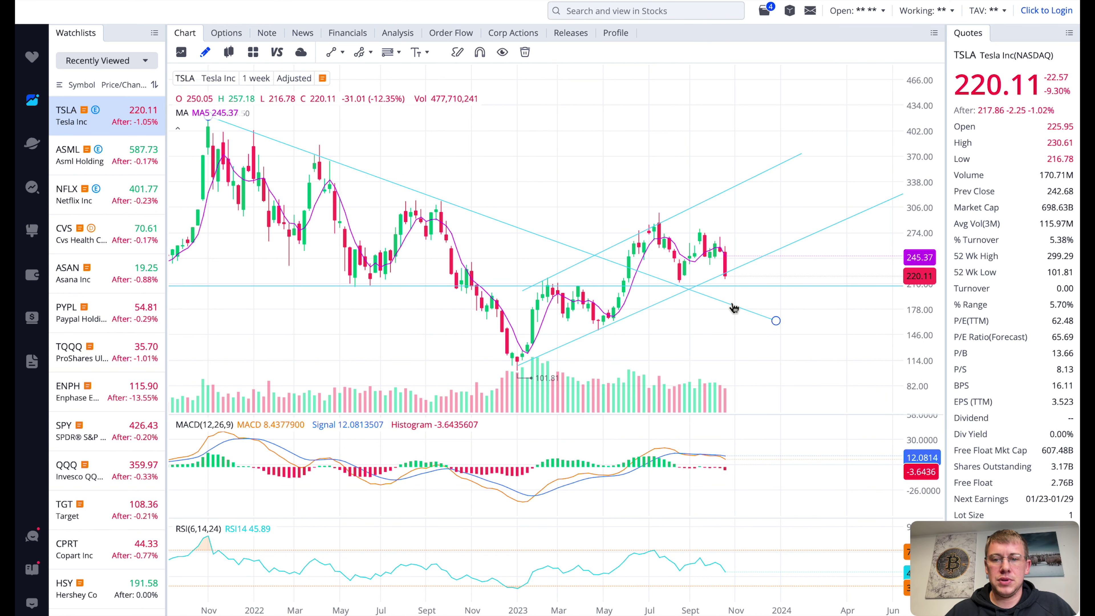